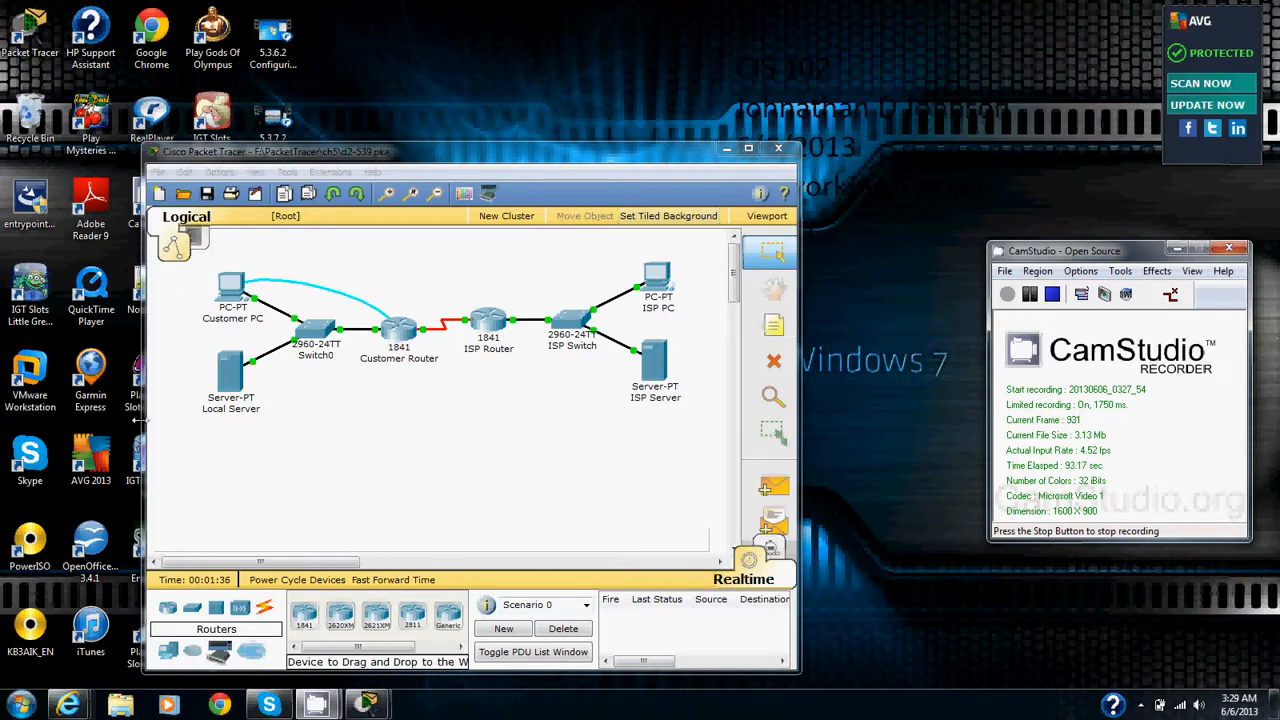
Step: Open a terminal session on the Customer PC with the default connection settings
left_click(276, 270)
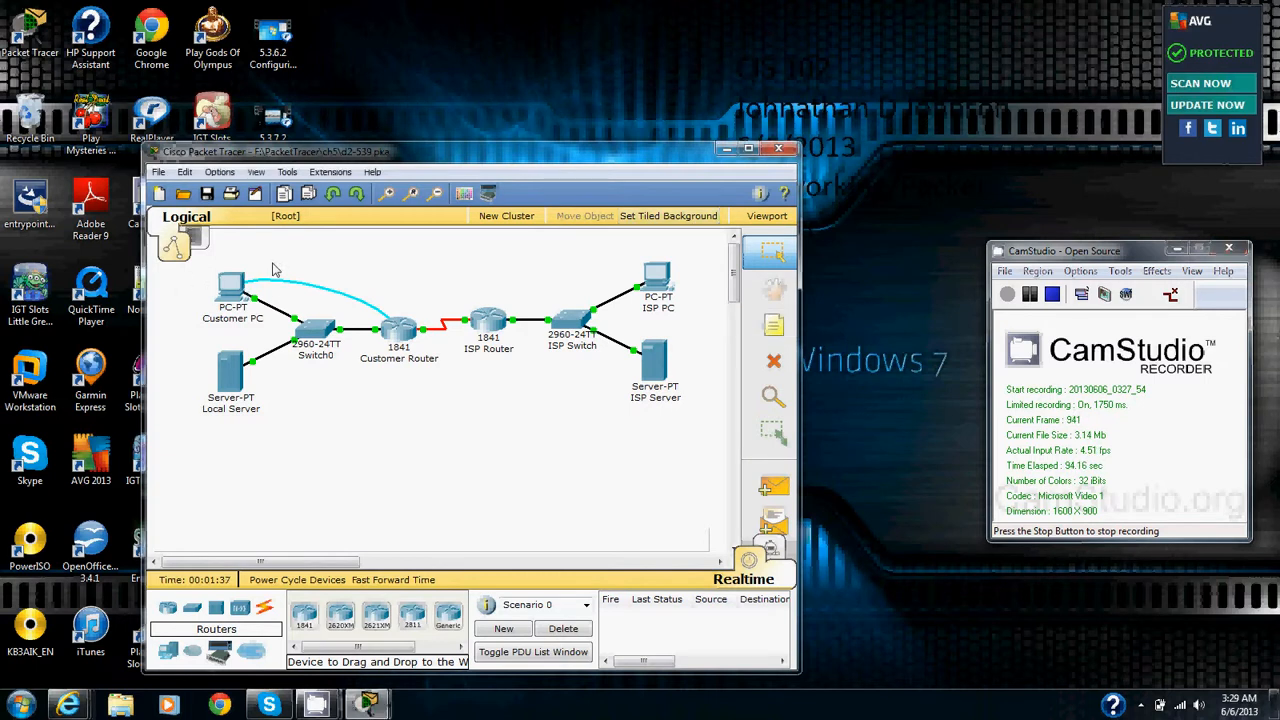
left_click(228, 297)
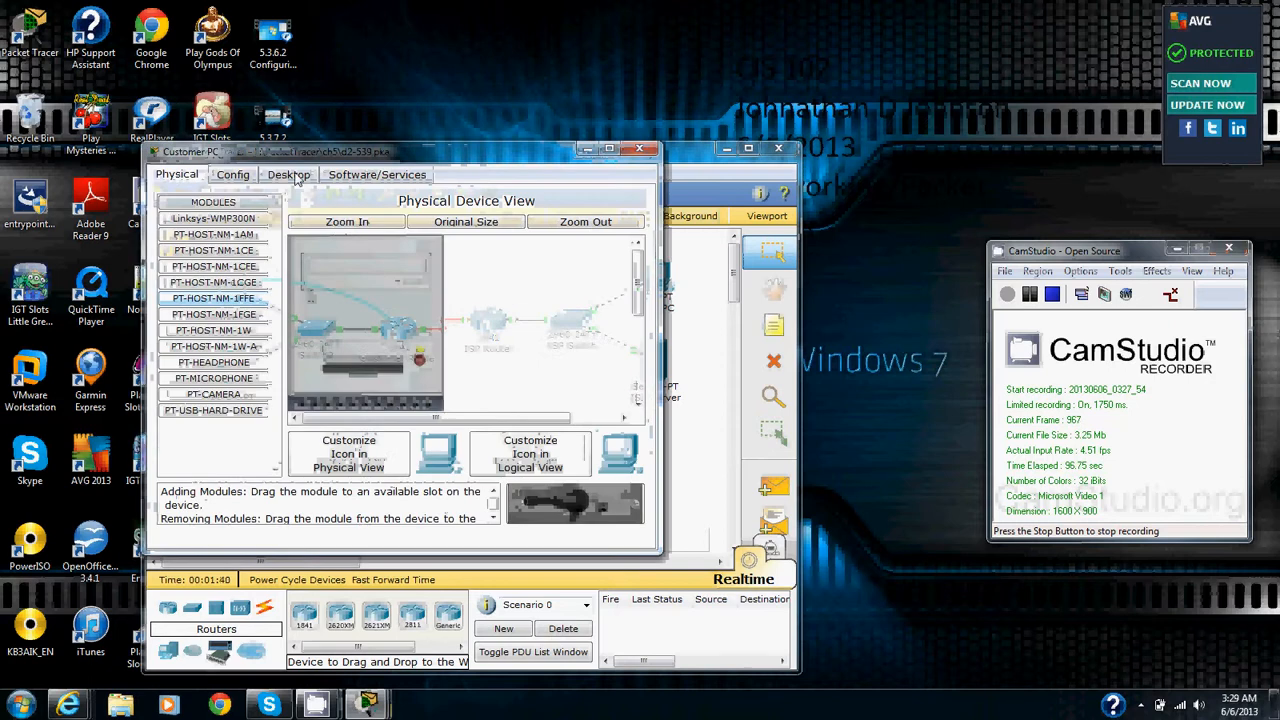
left_click(294, 176)
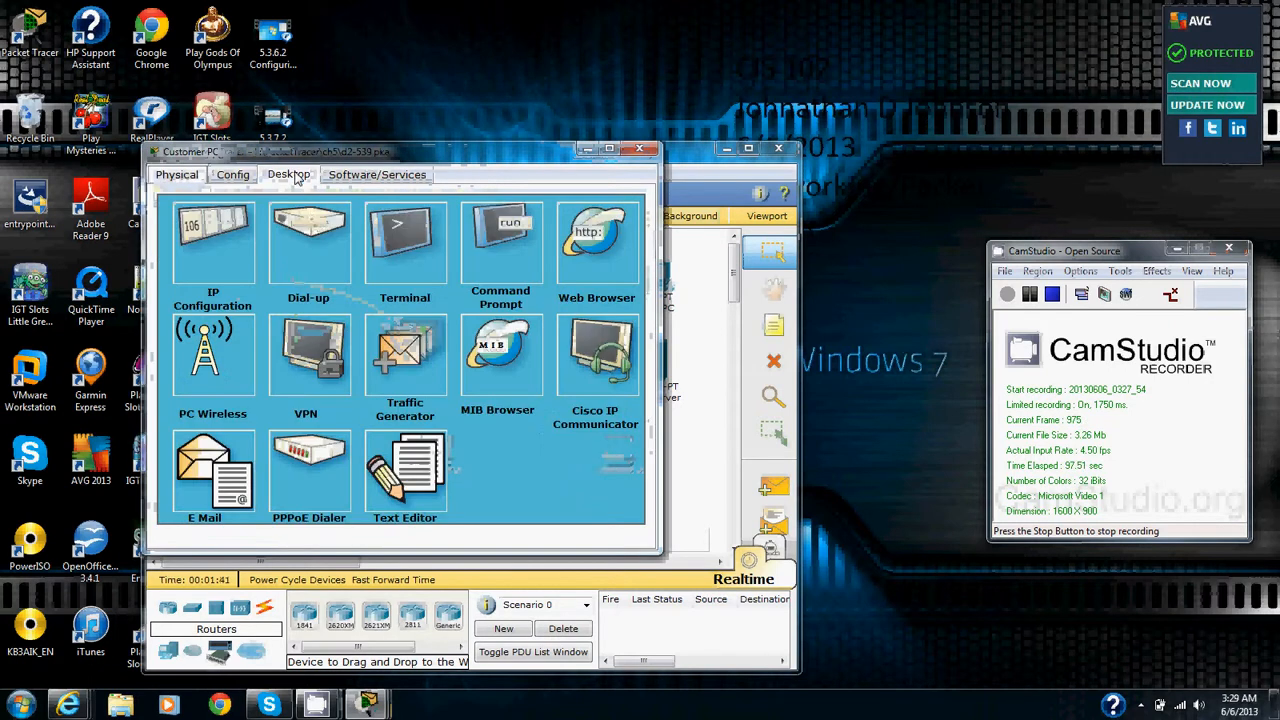
left_click(399, 266)
left_click(430, 416)
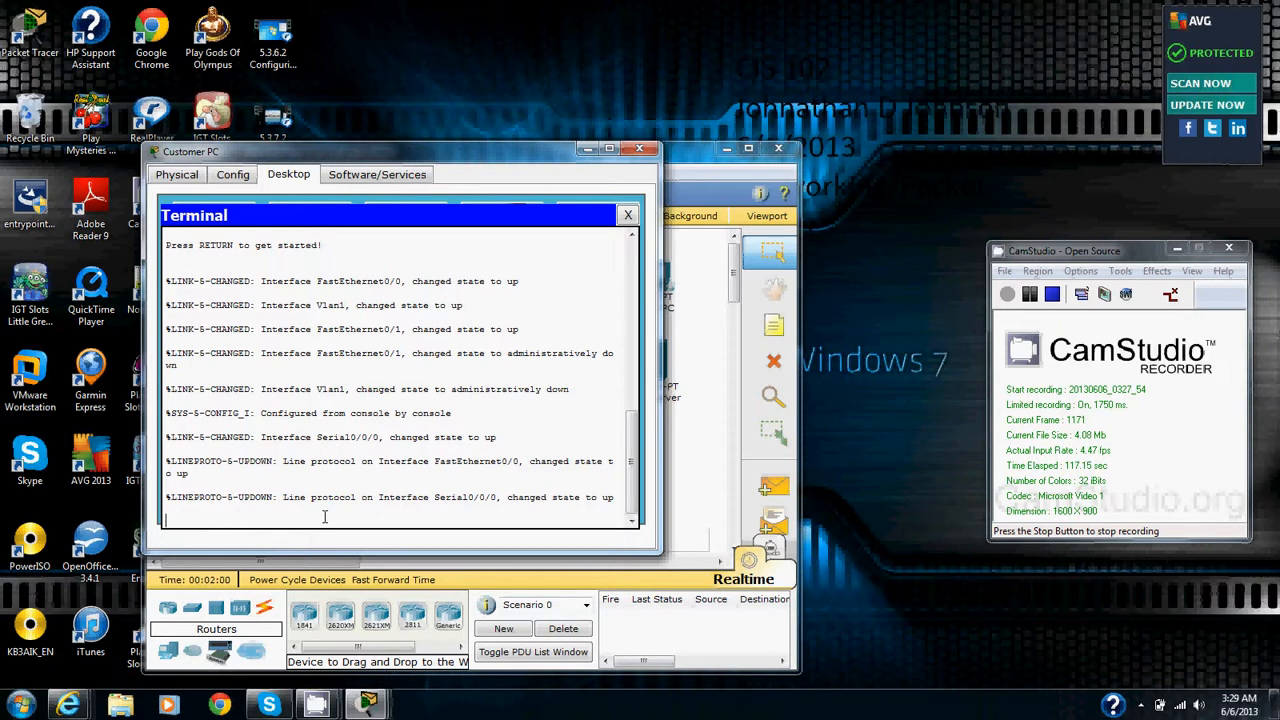
Step: Log in to the customer router with the console password and enter privileged mode using enable and its password
key("Return")
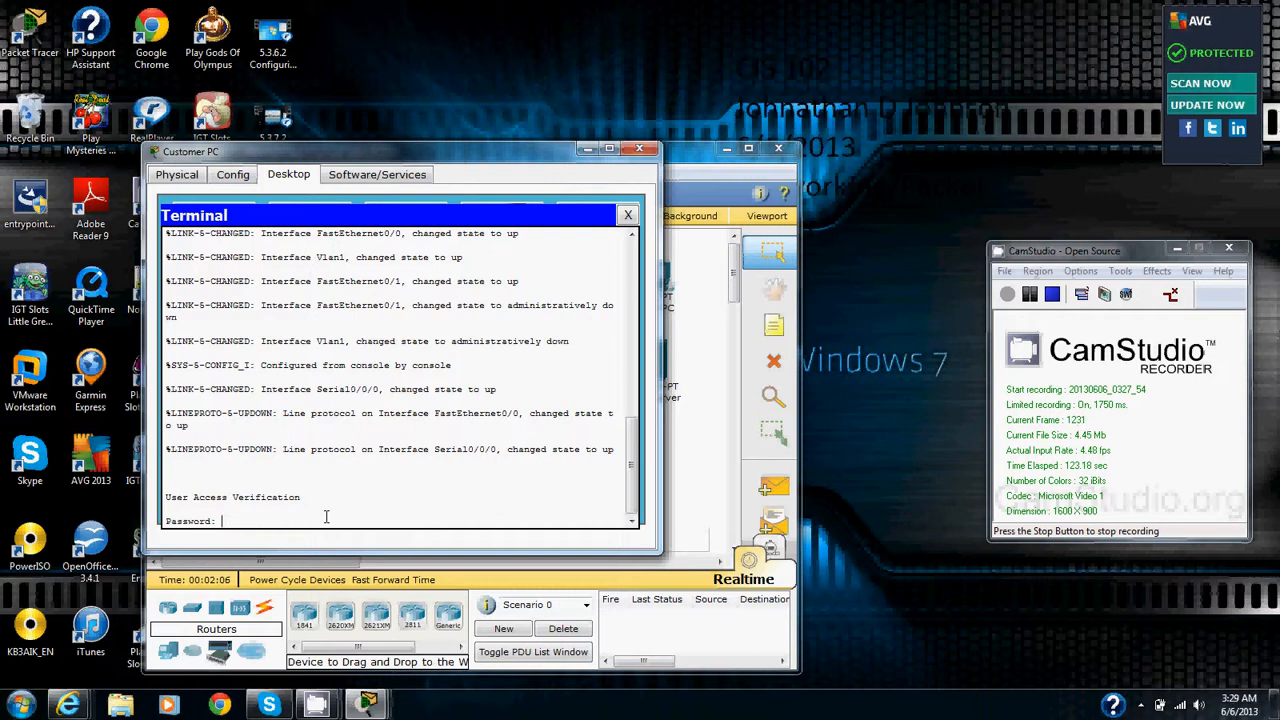
key("Return")
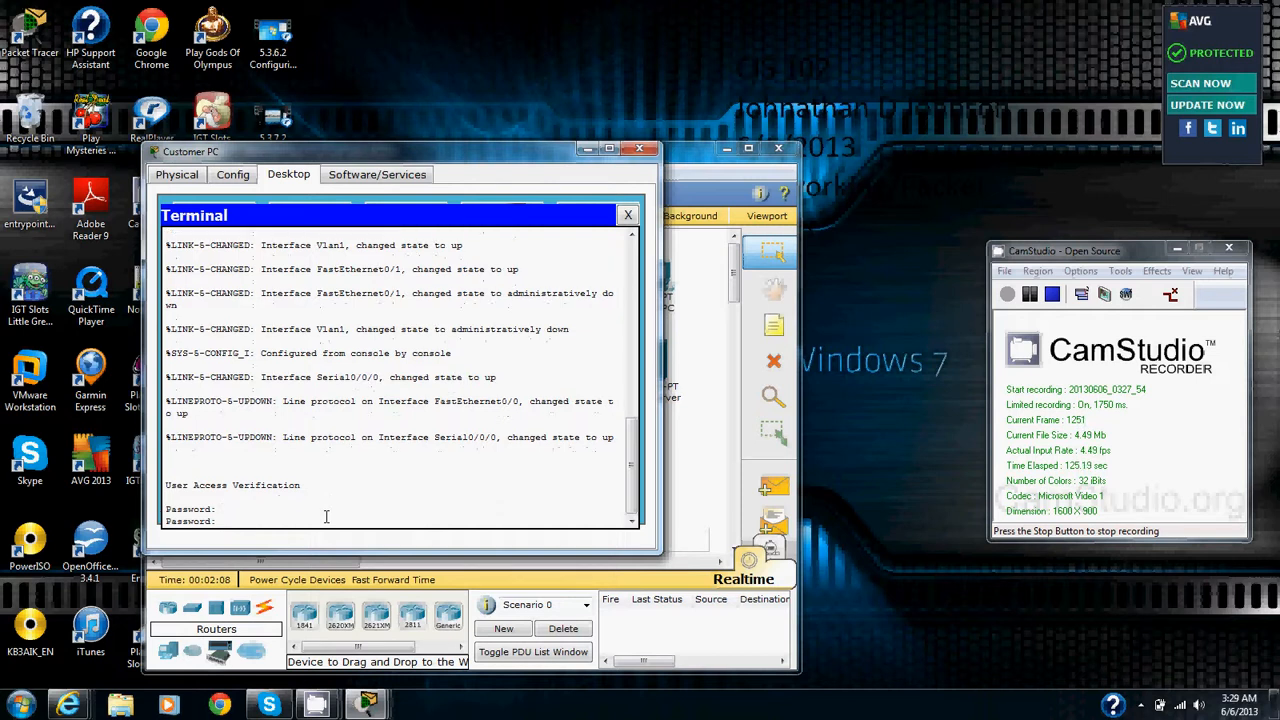
key("Return")
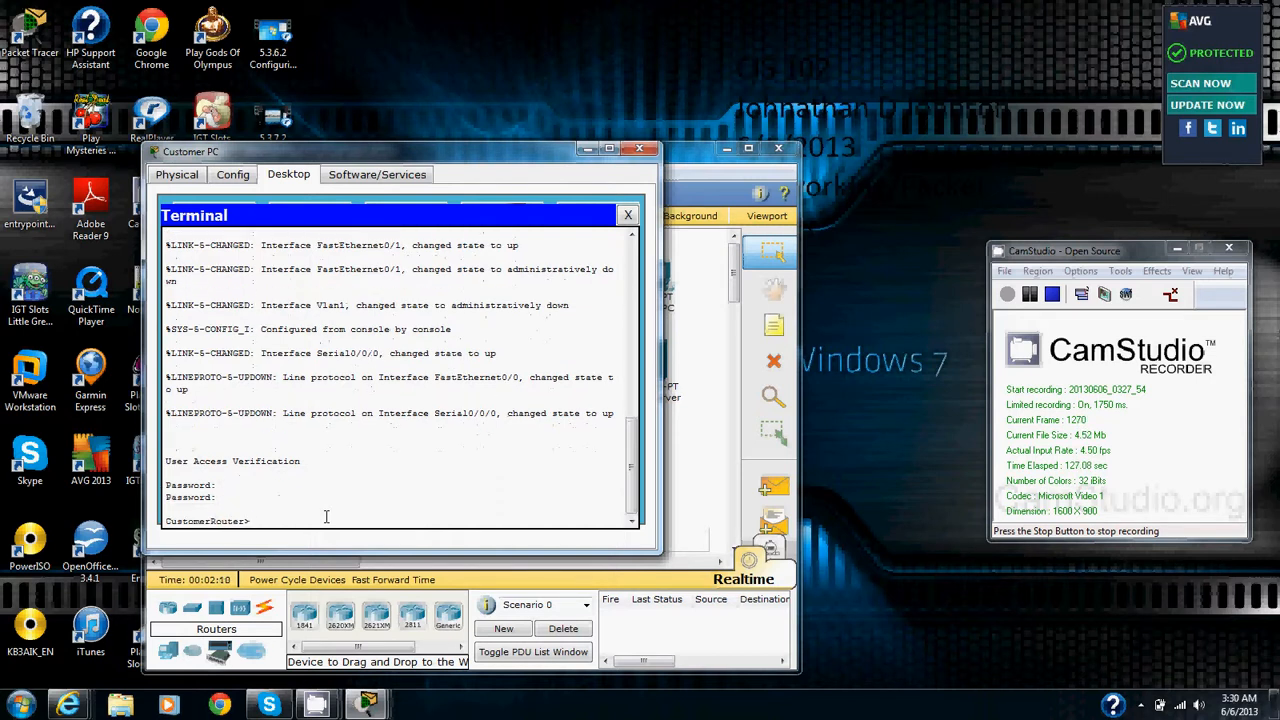
type("enable")
key("Return")
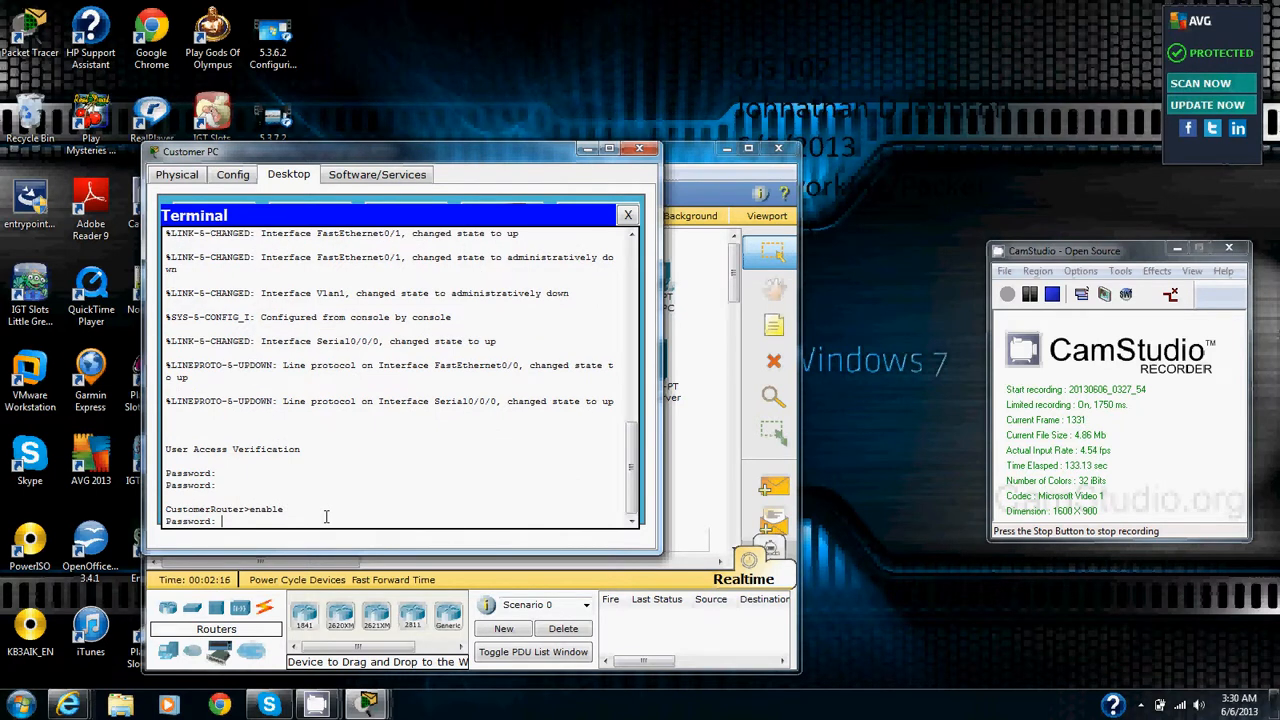
key("Return")
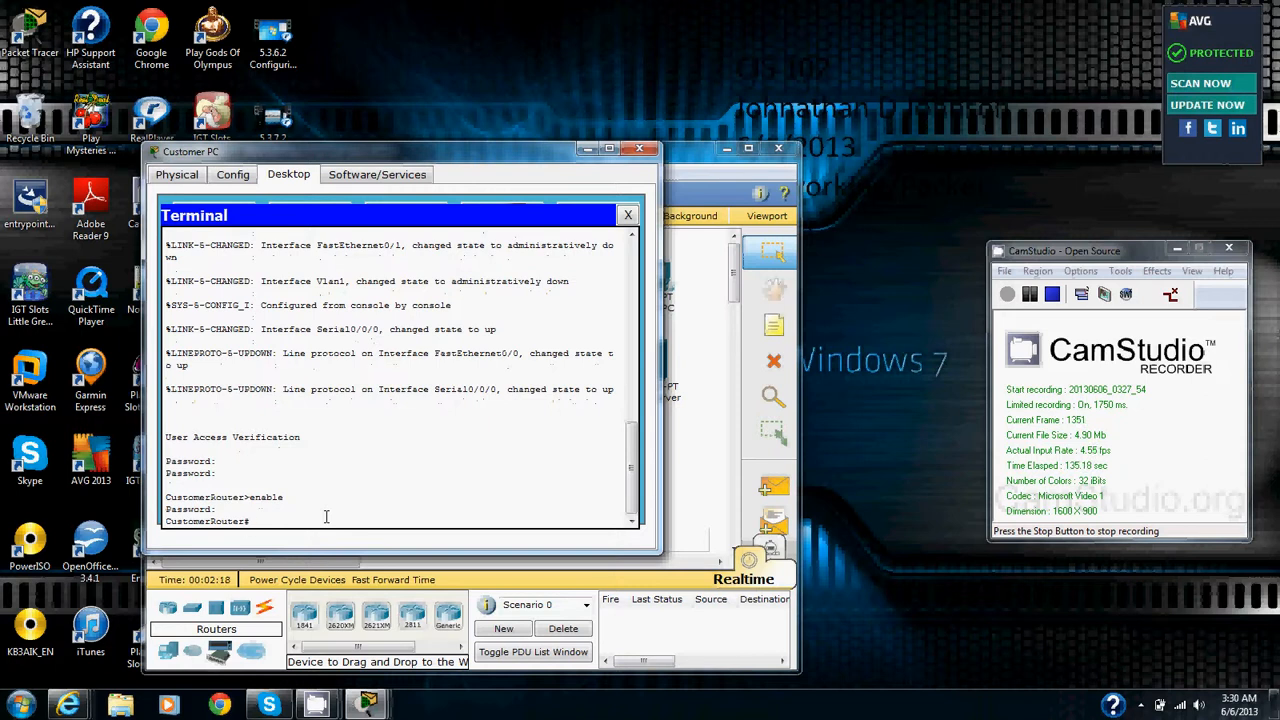
Step: Save the router's configuration with copy running-config startup-config, accepting the default destination filename
type("copy running-config startup-config")
key("Return")
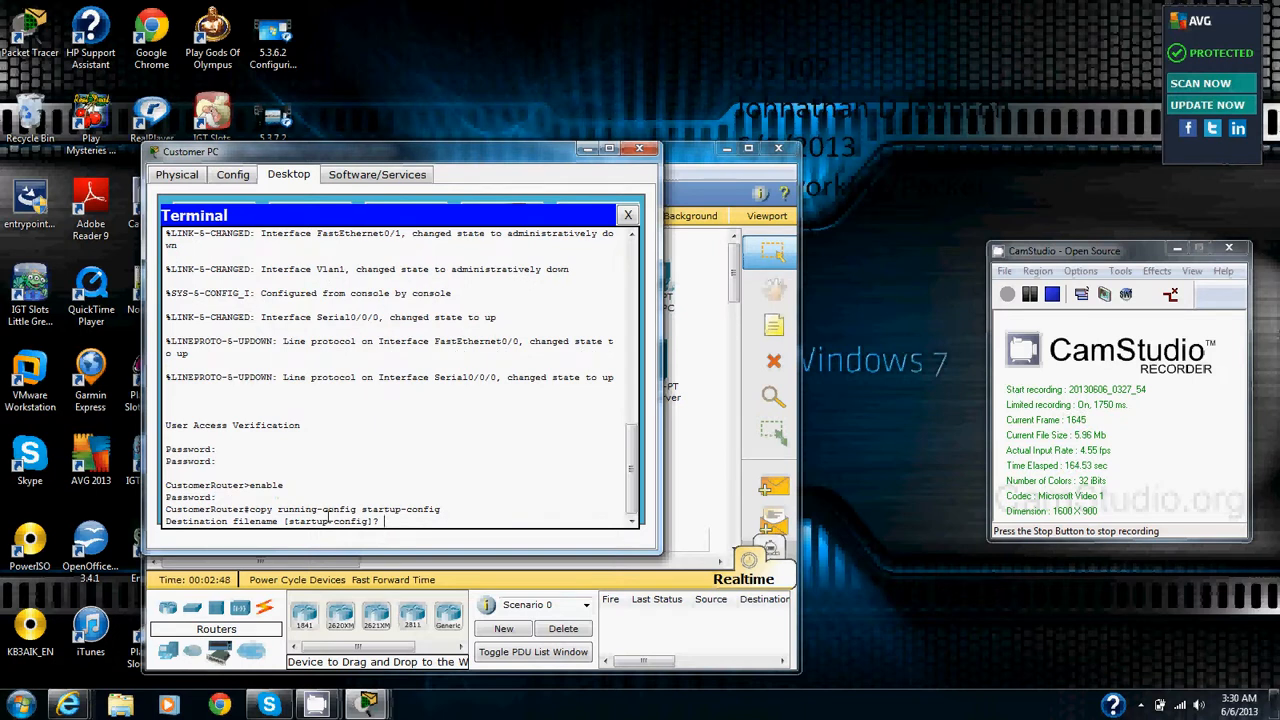
key("Return")
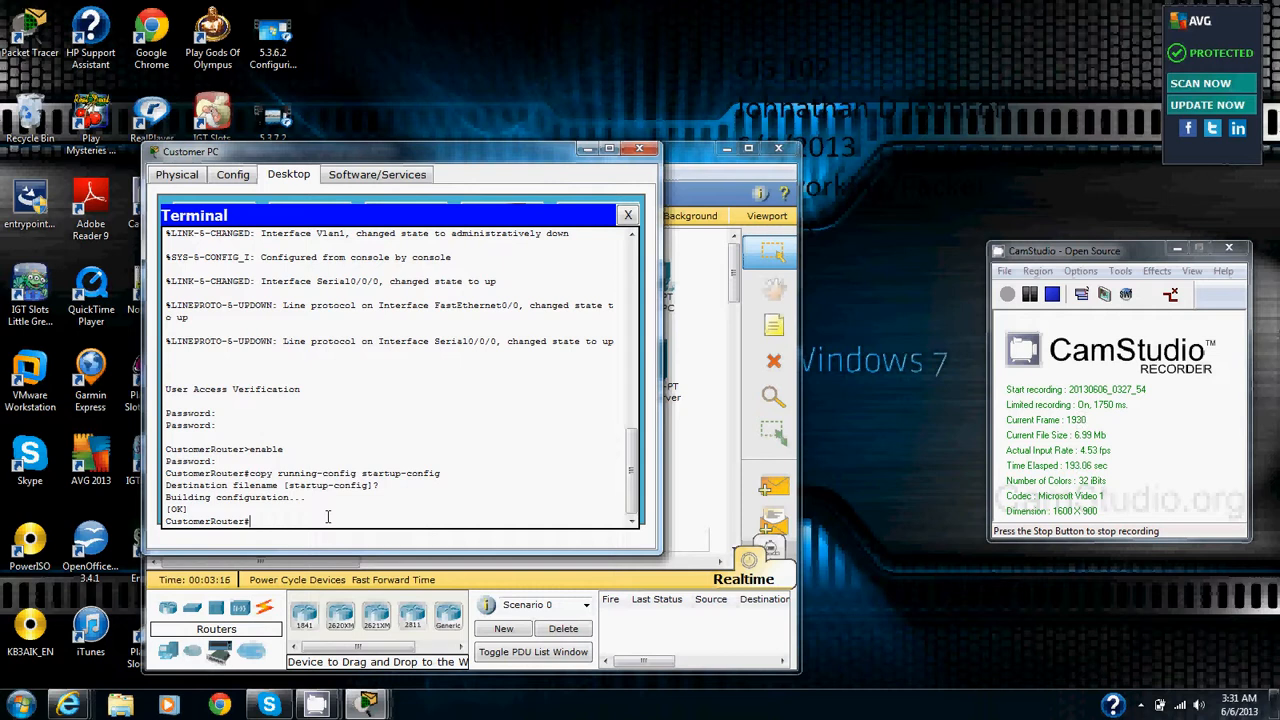
Step: Back up the startup configuration with copy startup-config tftp to host 192.168.1.10 under the default filename, and close the Customer PC
type("copy startup-config tftp")
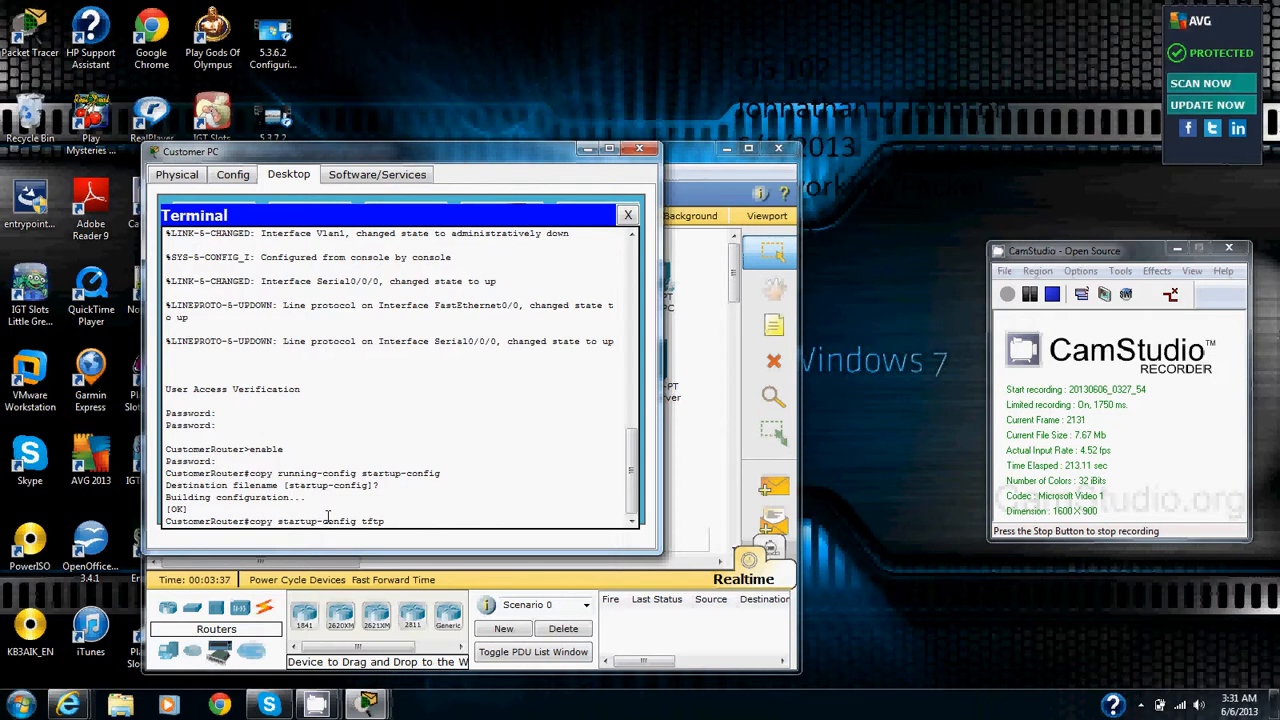
key("Return")
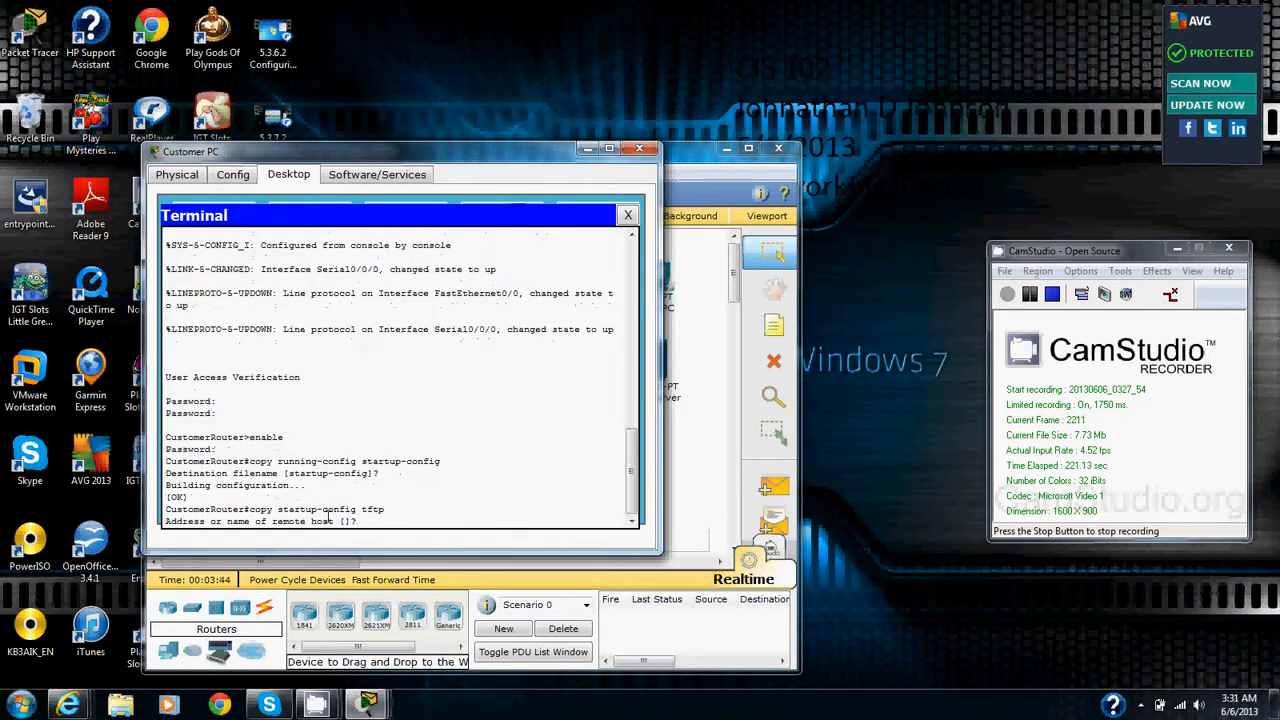
type("192.168.1.10")
key("Return")
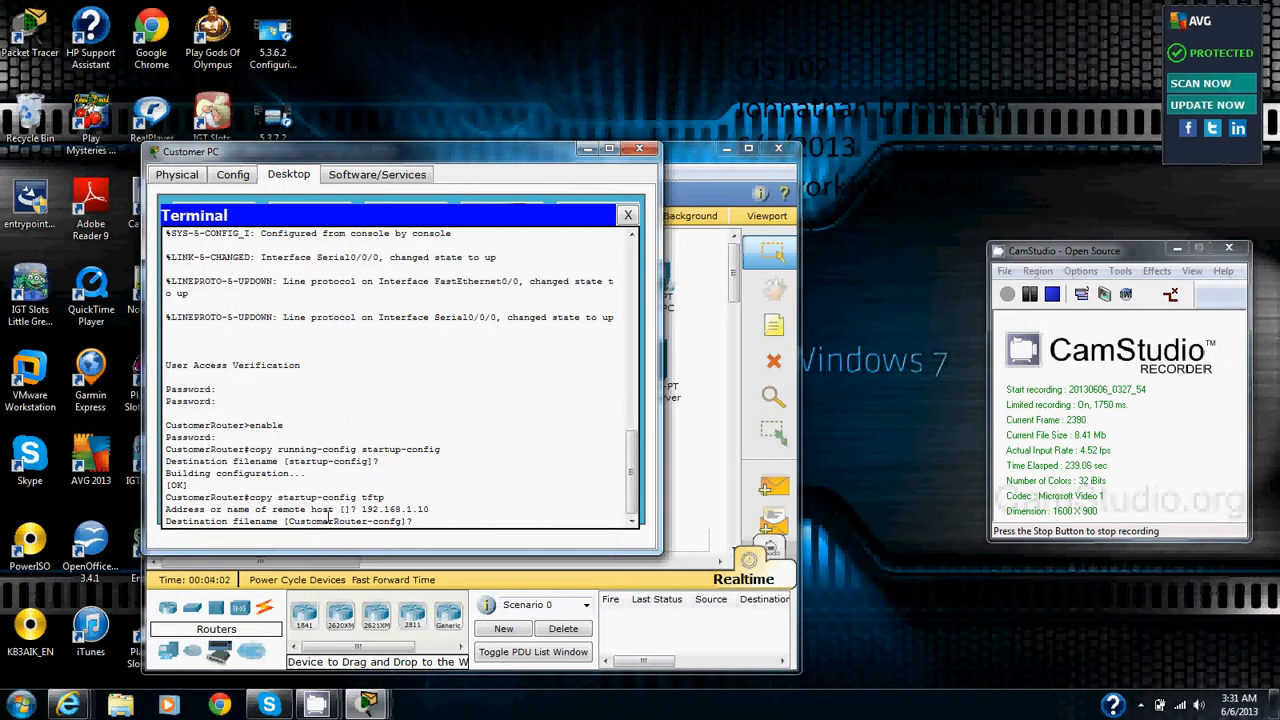
key("Return")
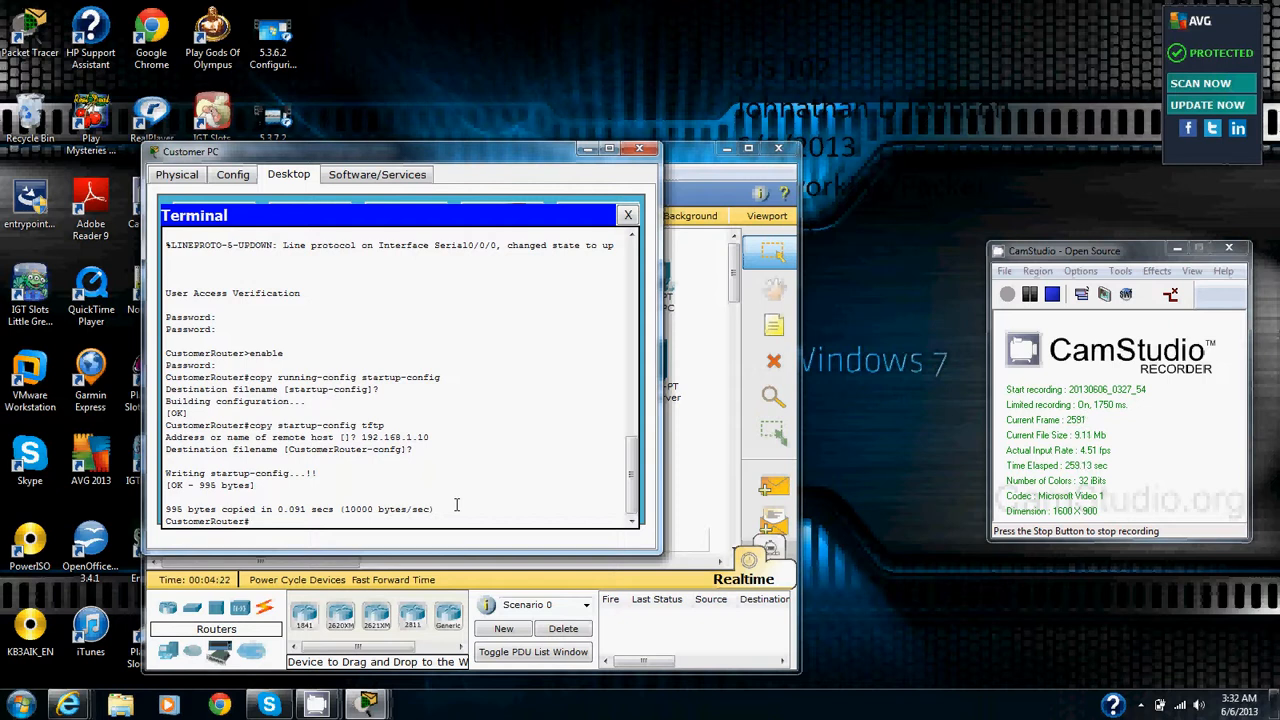
left_click(628, 217)
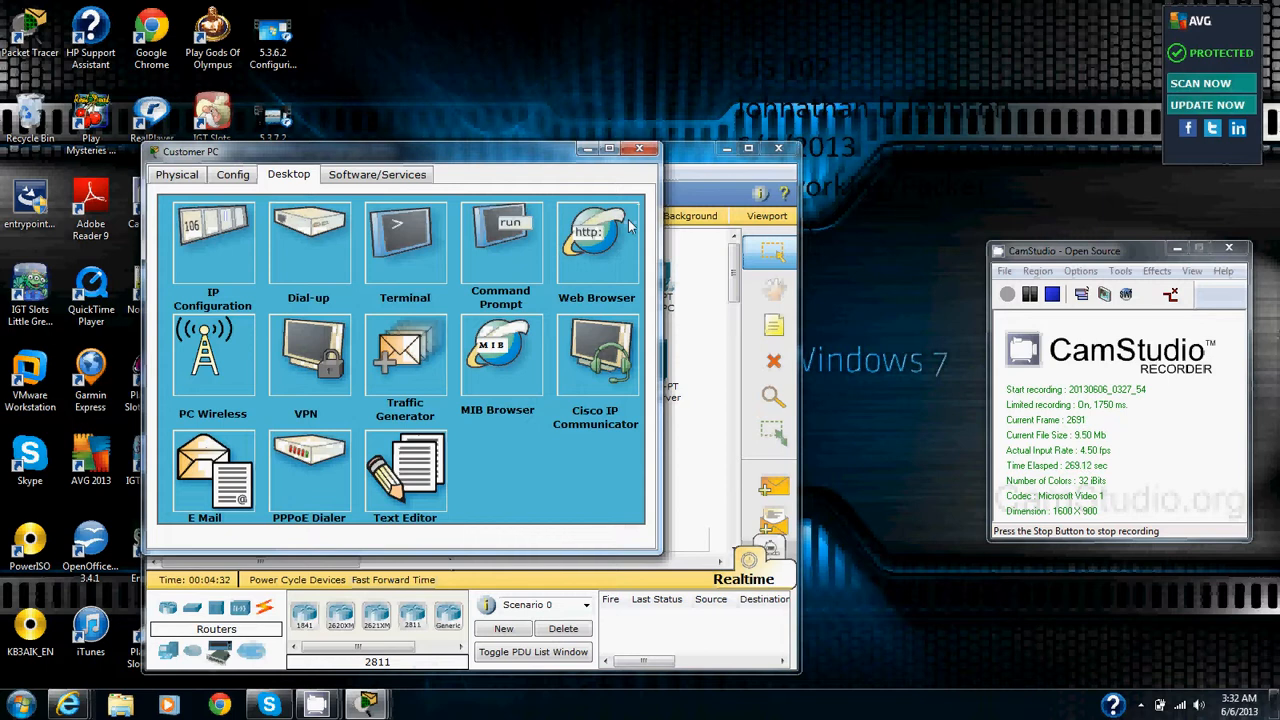
left_click(640, 150)
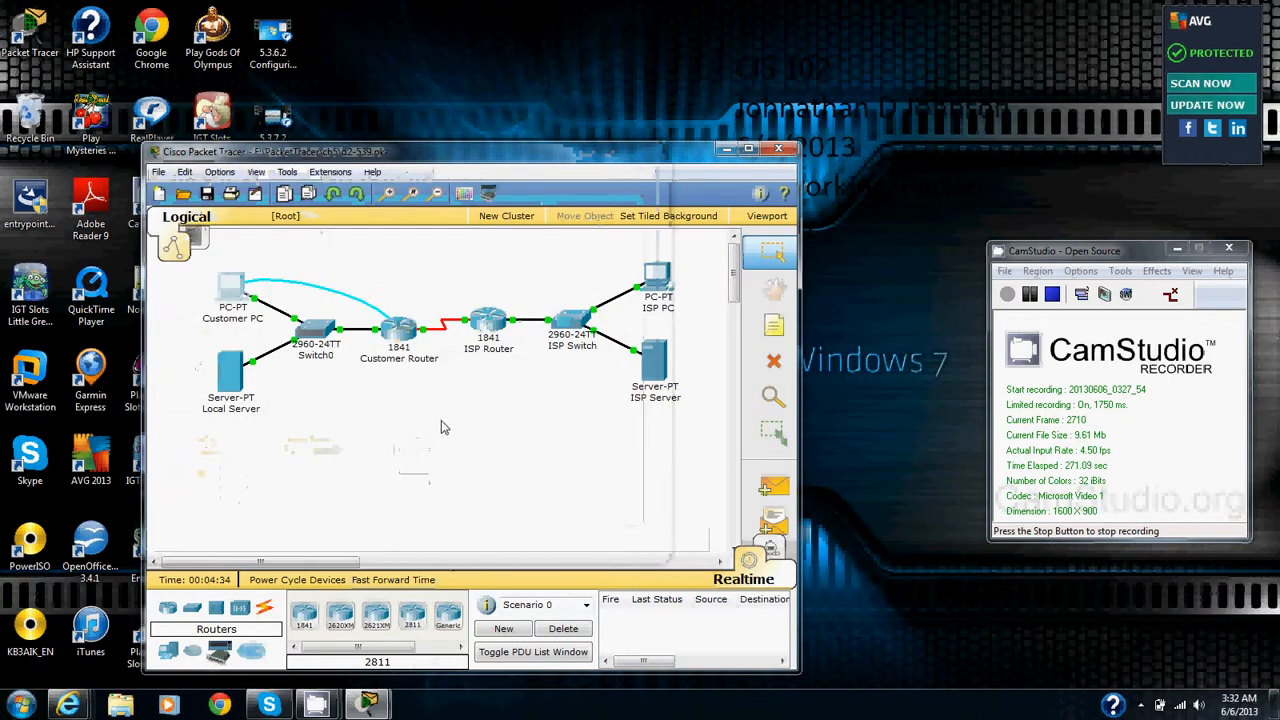
Step: Check the Local Server's TFTP file list for the CustomerRouter-confg backup, and close the server window
left_click(230, 372)
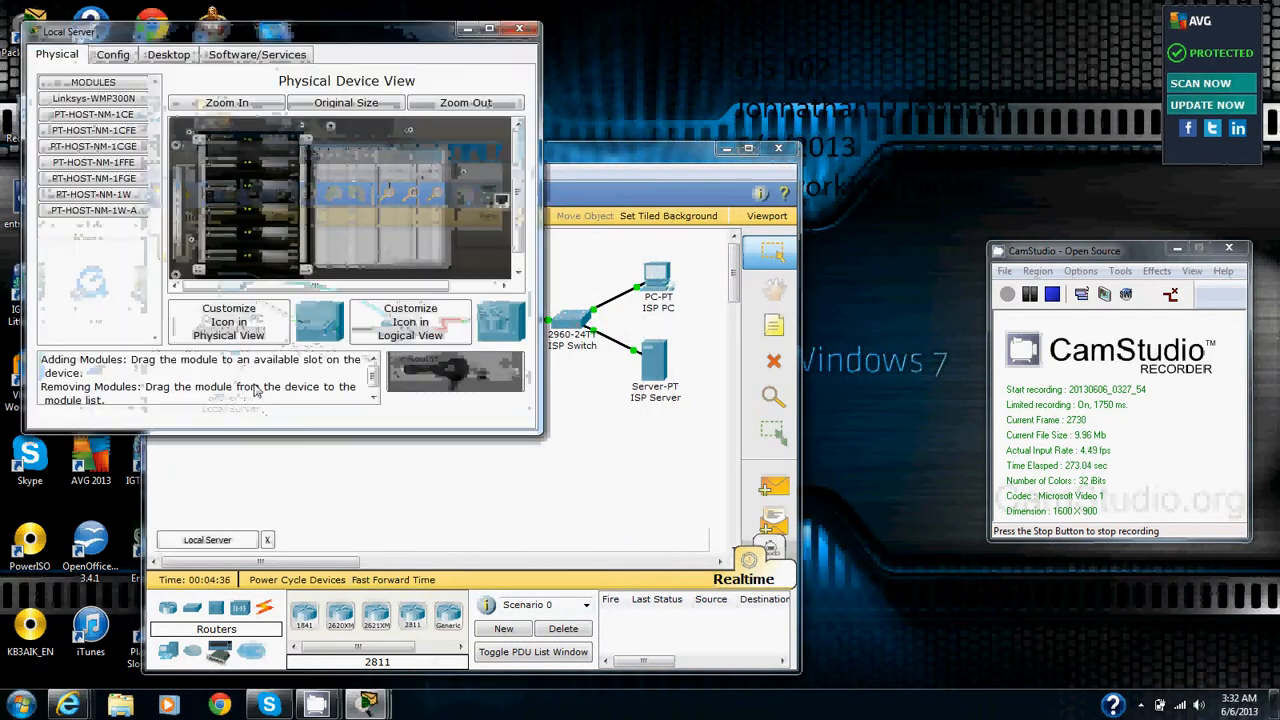
left_click(118, 60)
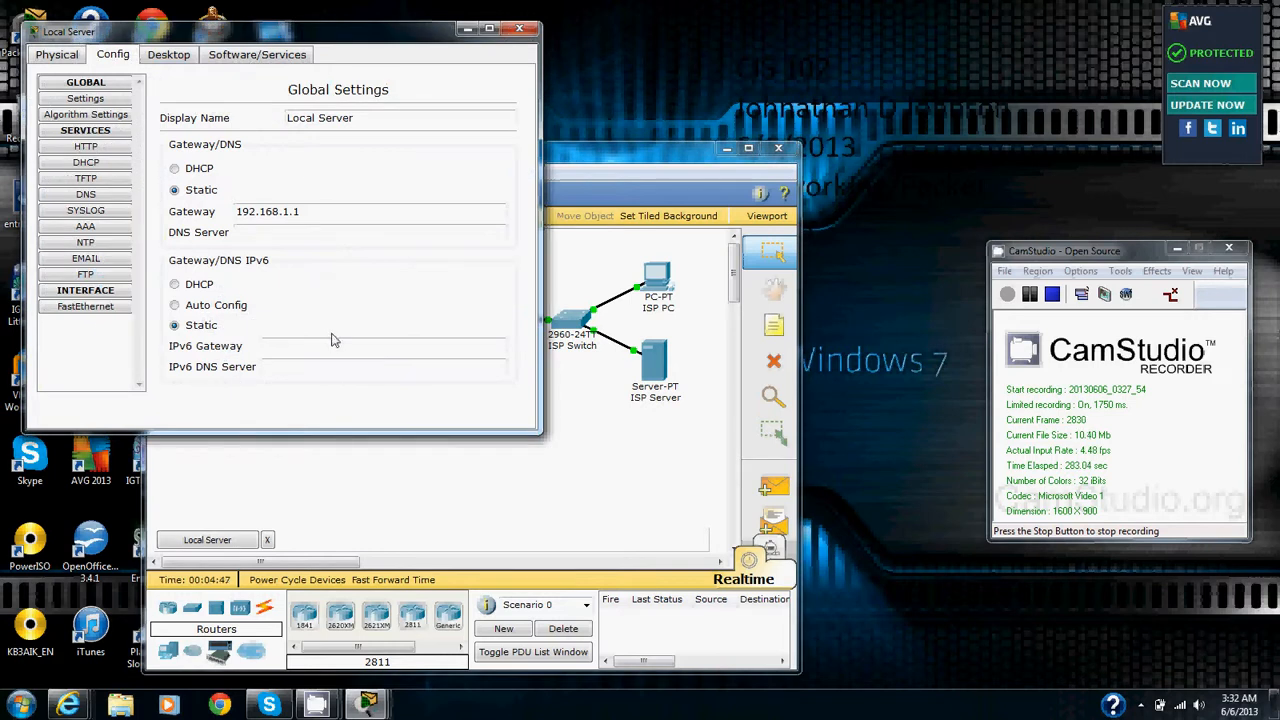
left_click(109, 181)
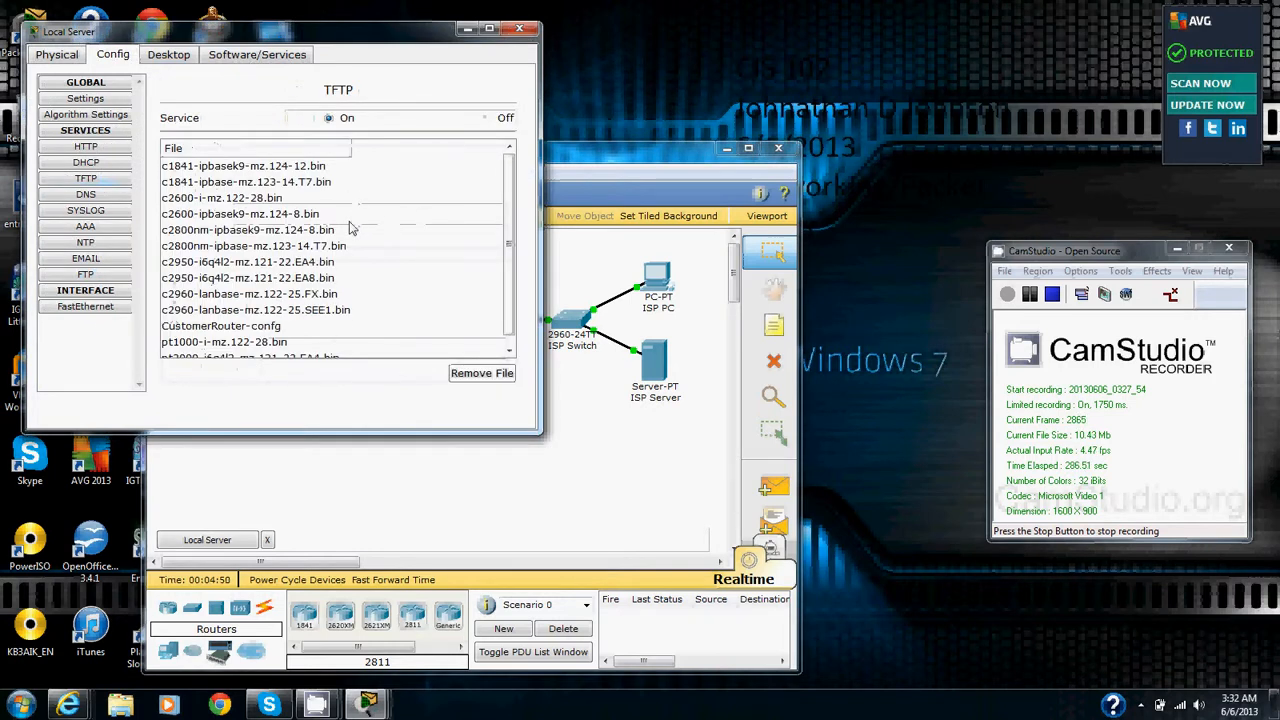
scroll(349, 227, "down", 1)
scroll(349, 229, "up", 1)
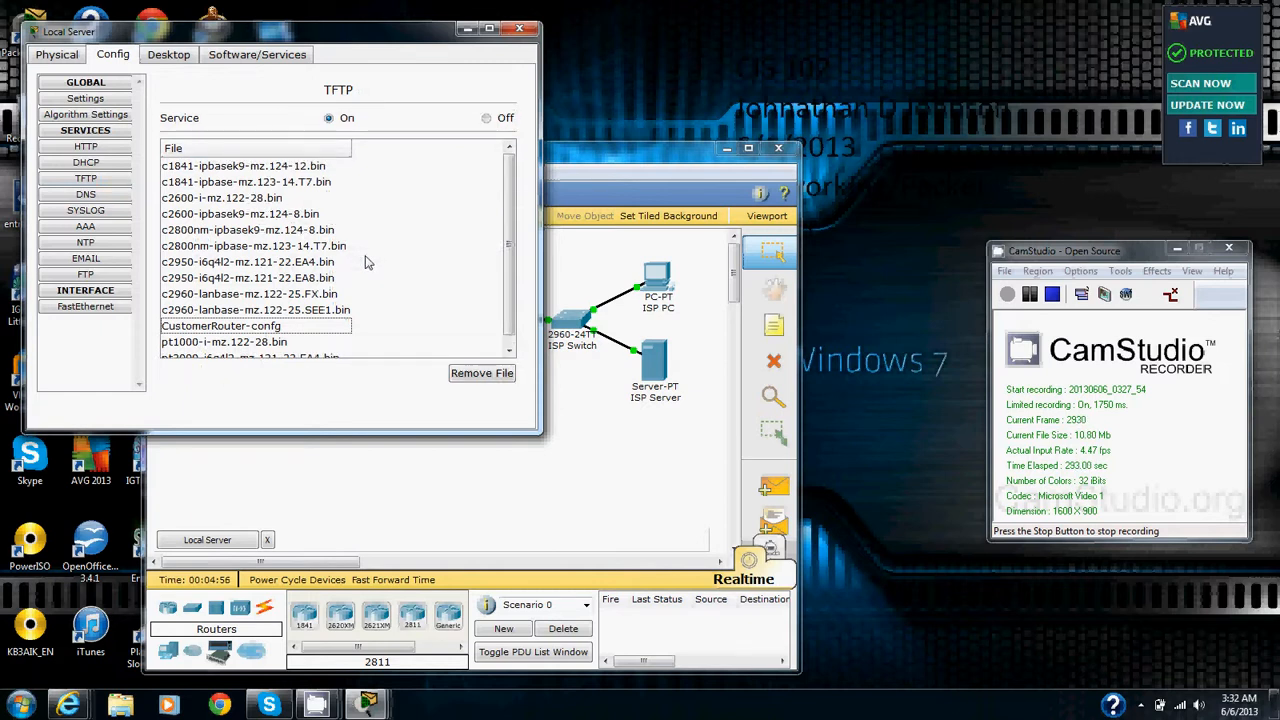
scroll(363, 291, "down", 1)
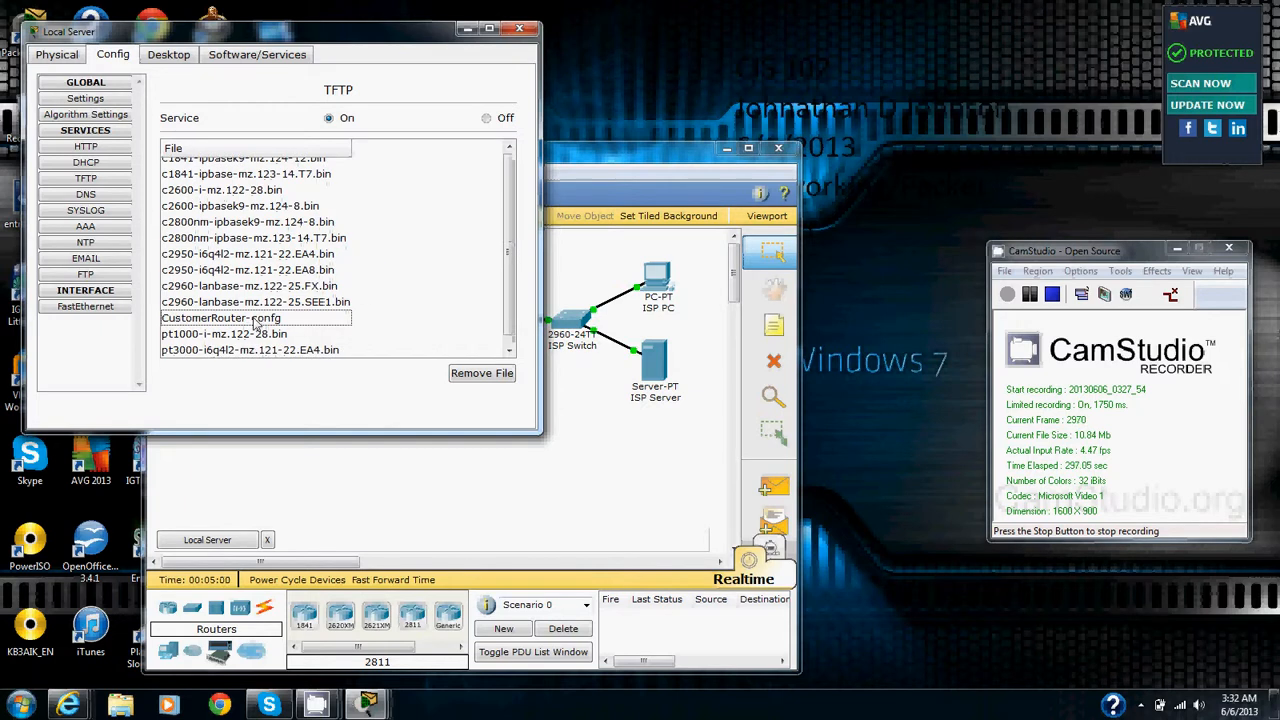
scroll(255, 322, "up", 1)
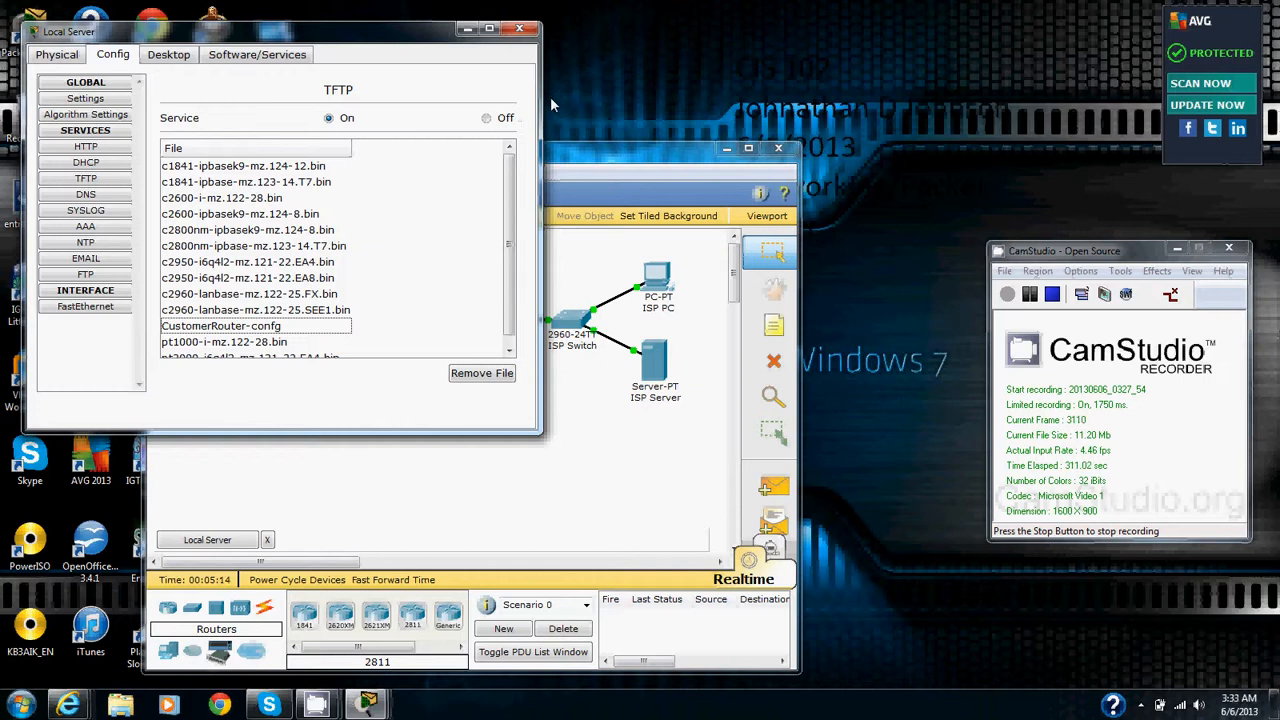
left_click(268, 328)
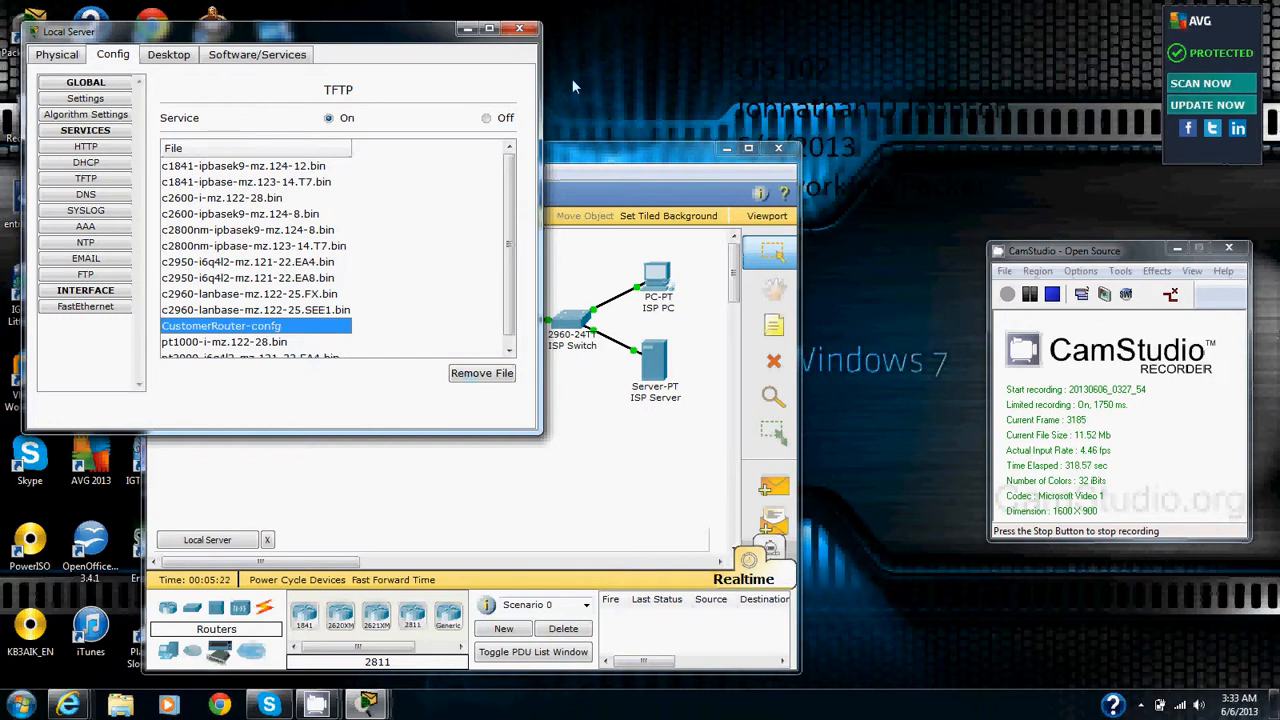
left_click(531, 31)
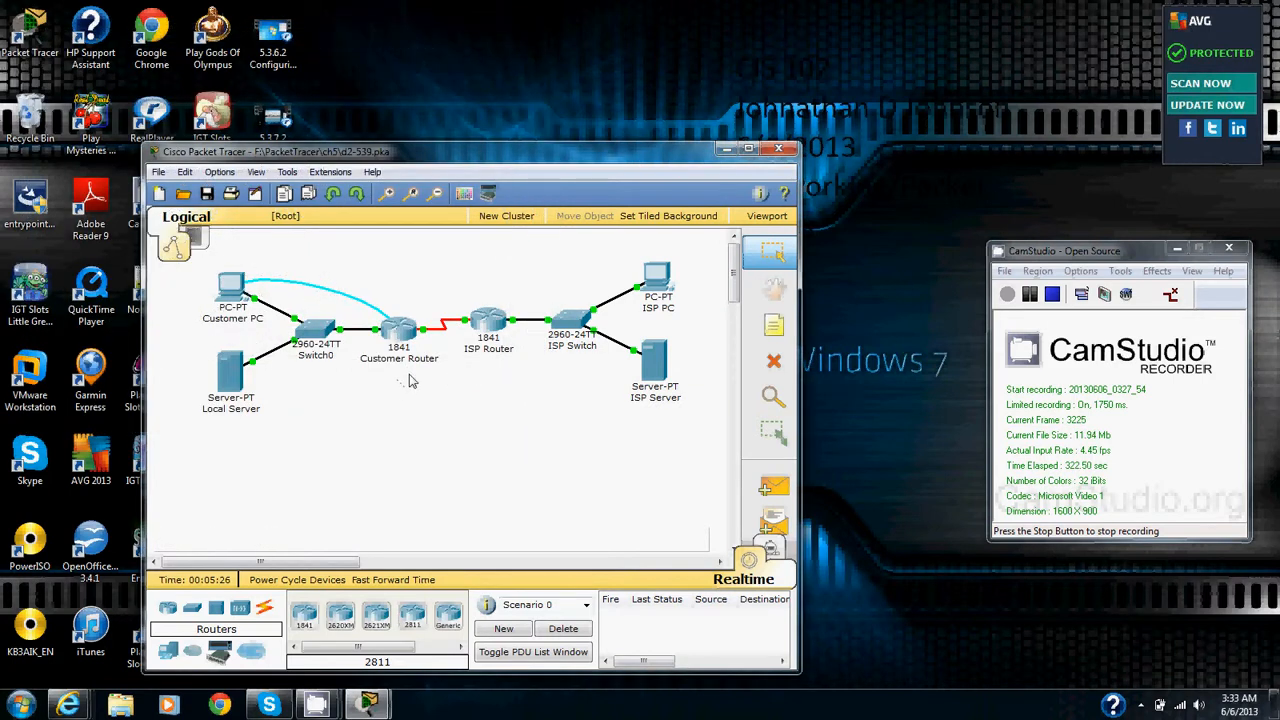
left_click(1040, 294)
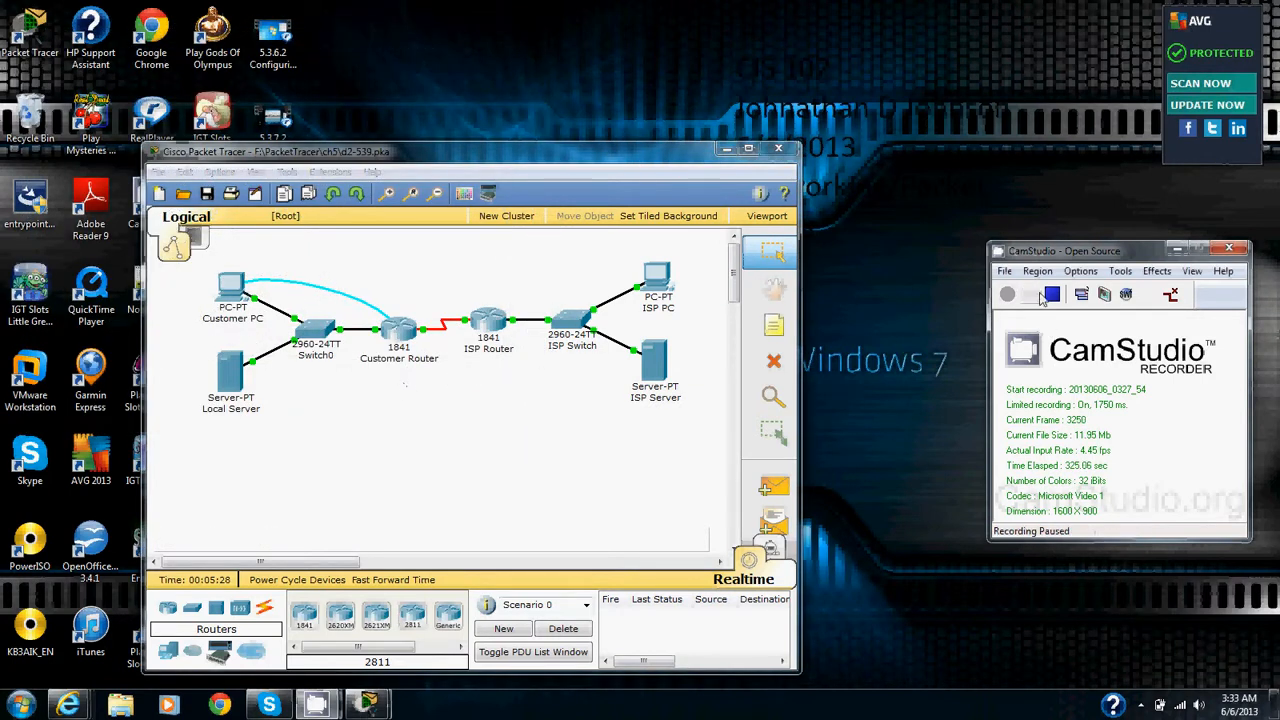
left_click(1040, 296)
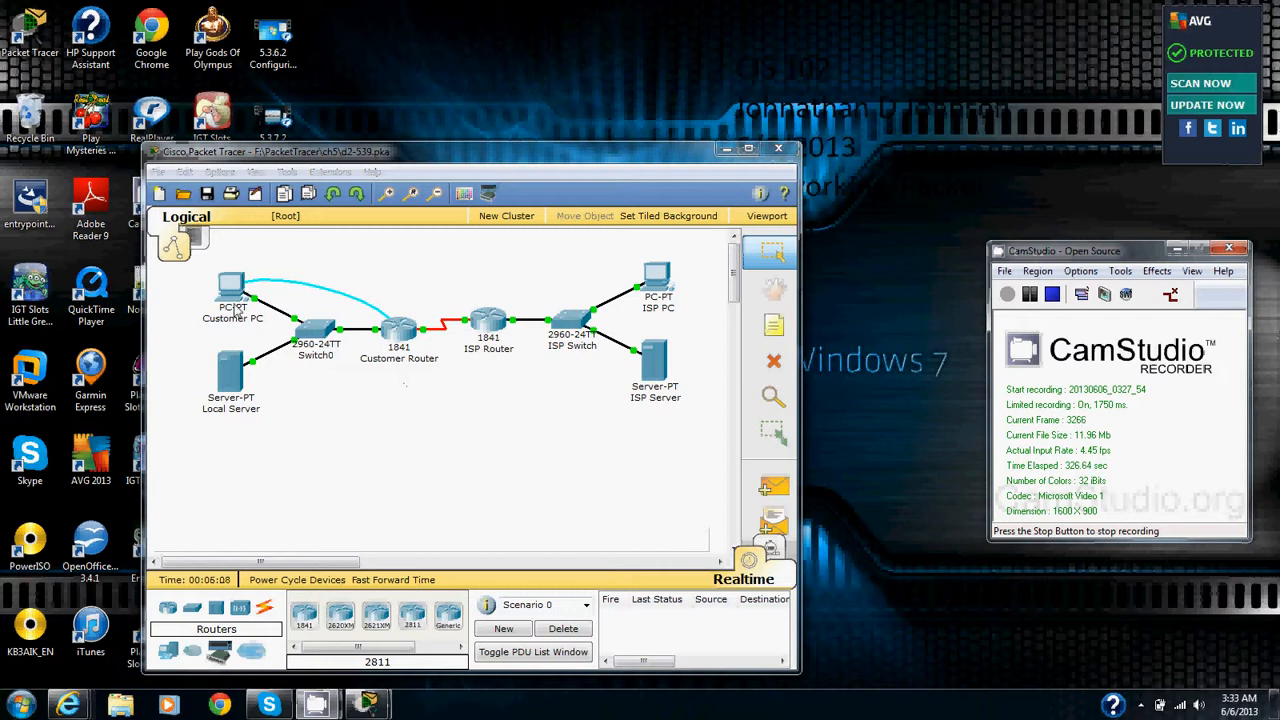
Step: Reopen the Customer PC's terminal session and erase the router's saved configuration with erase startup-config, confirming the erasure
left_click(237, 309)
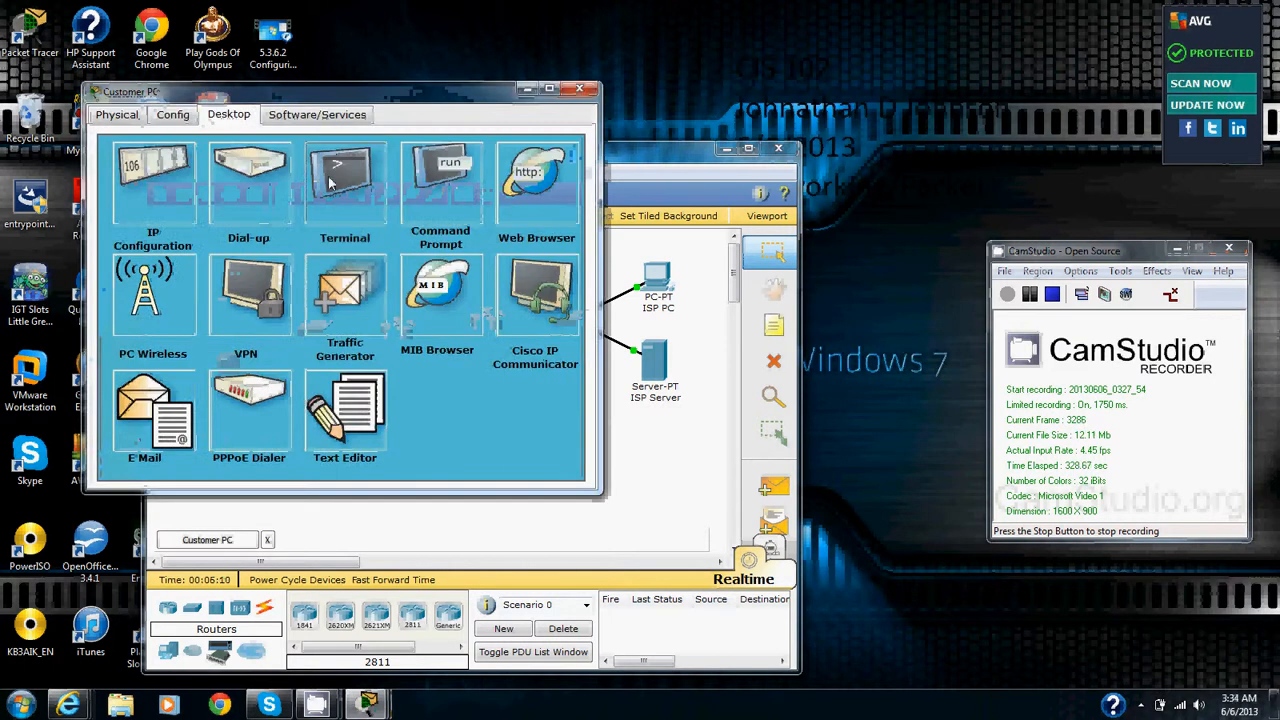
left_click(332, 183)
left_click(366, 355)
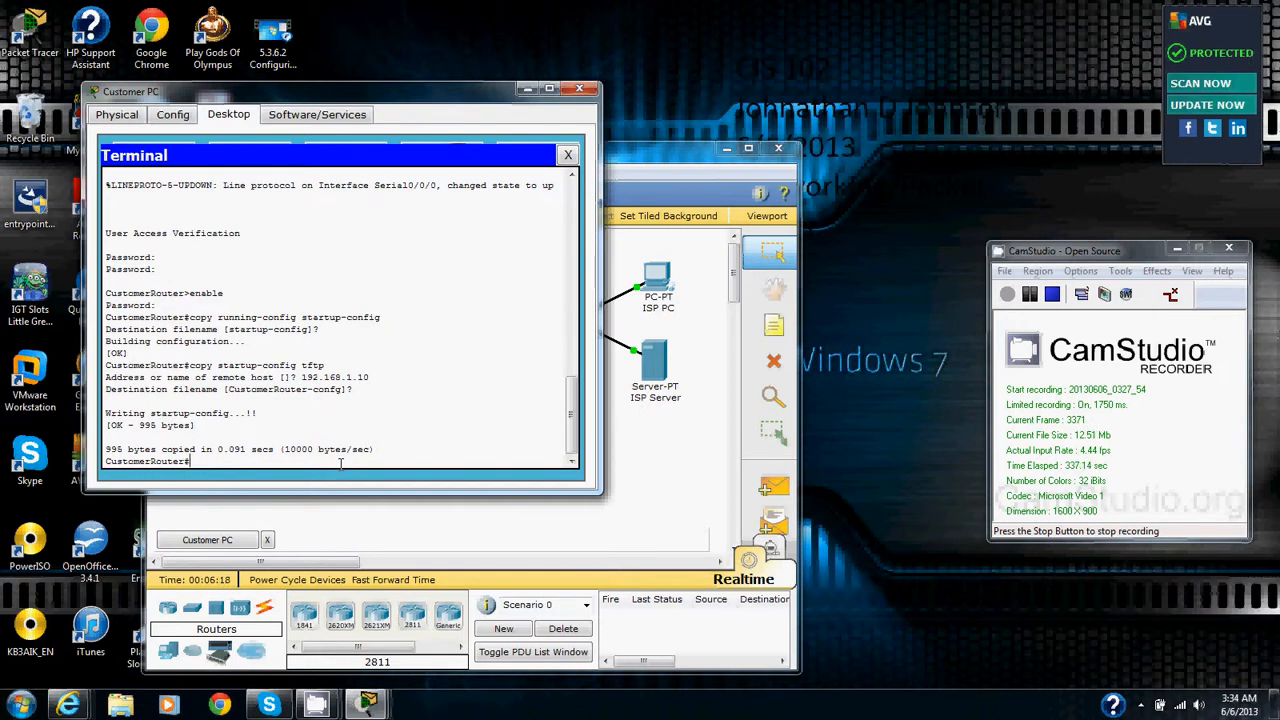
type("erase startup-config")
key("Return")
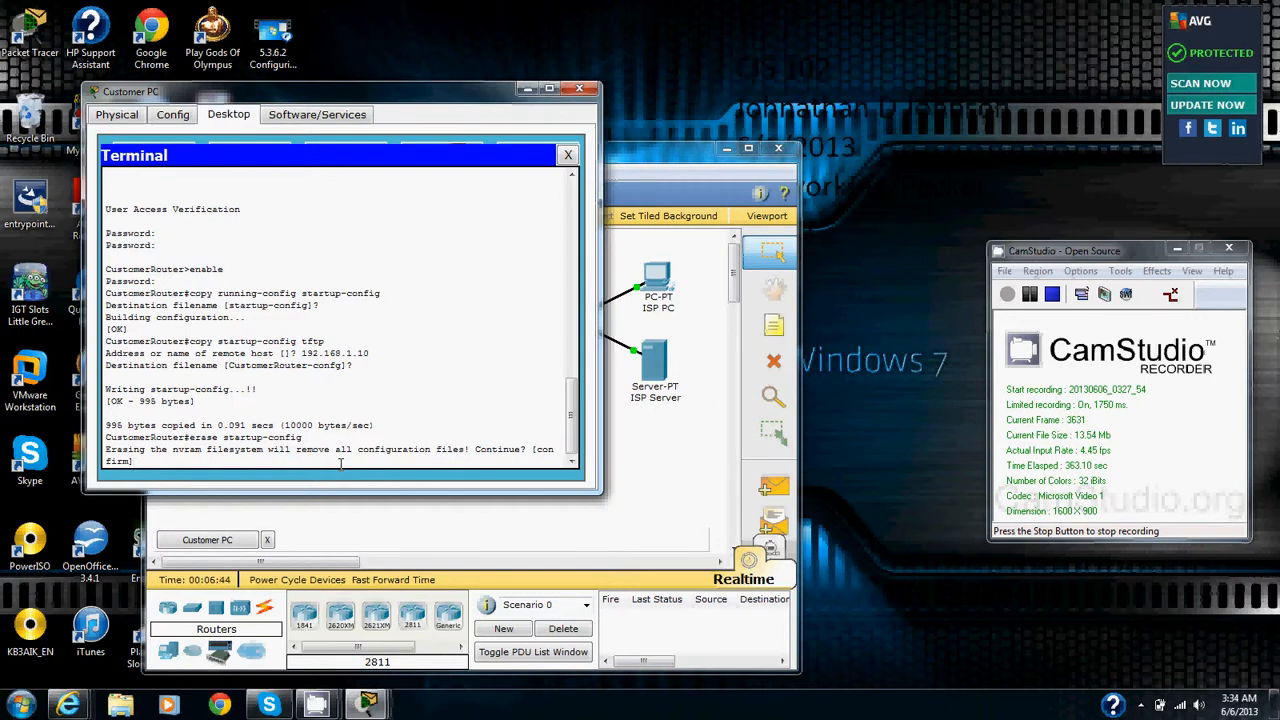
key("Return")
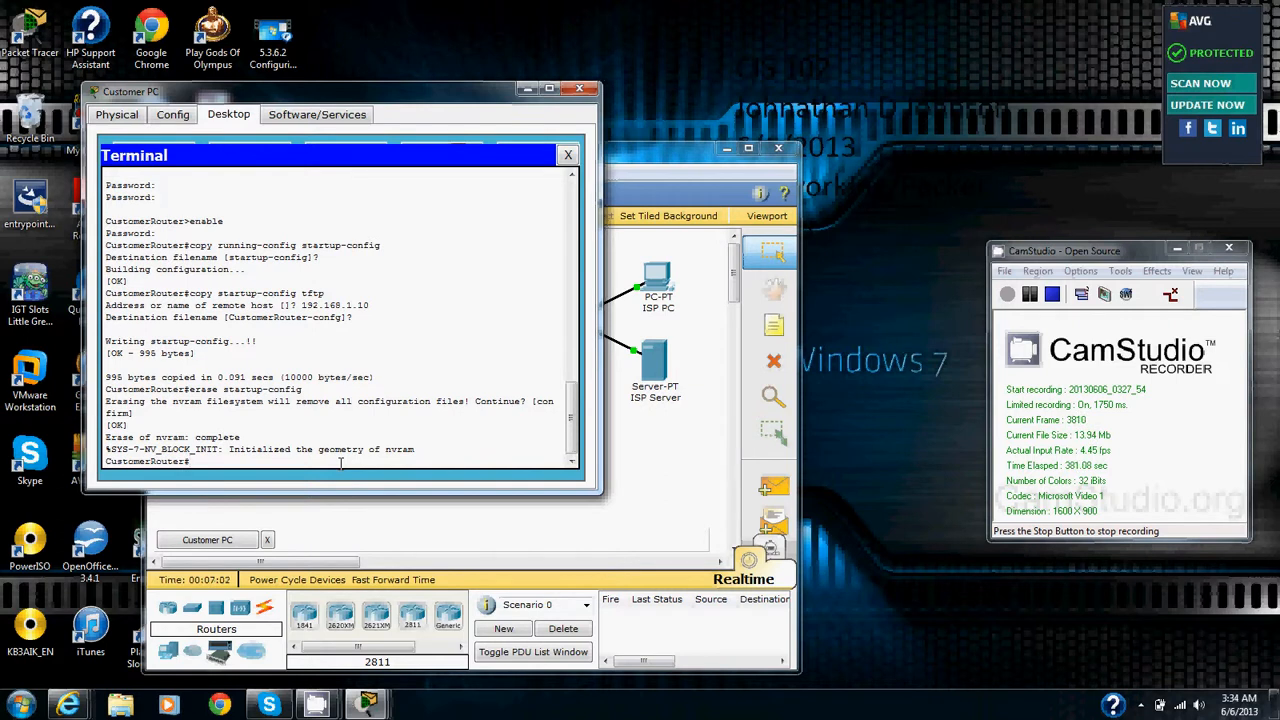
Step: Restart the router with reload, confirm it, and answer no to the system configuration dialog
type("reload")
key("Return")
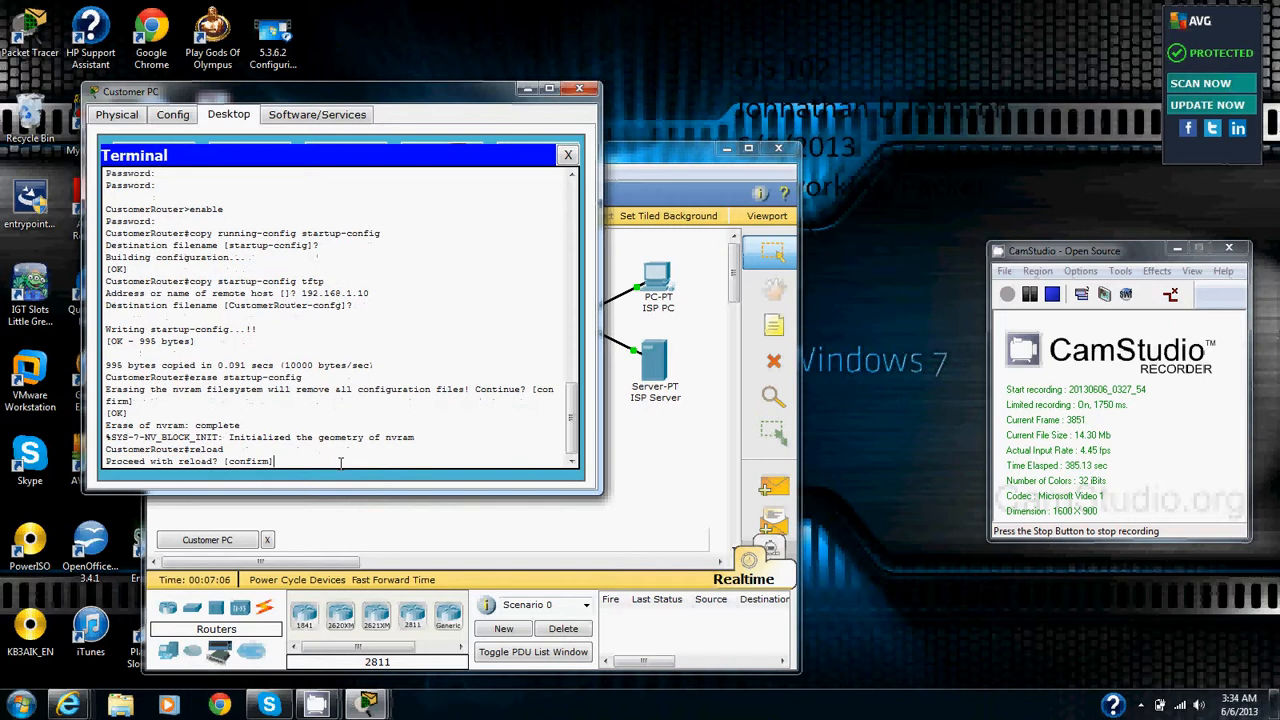
key("Return")
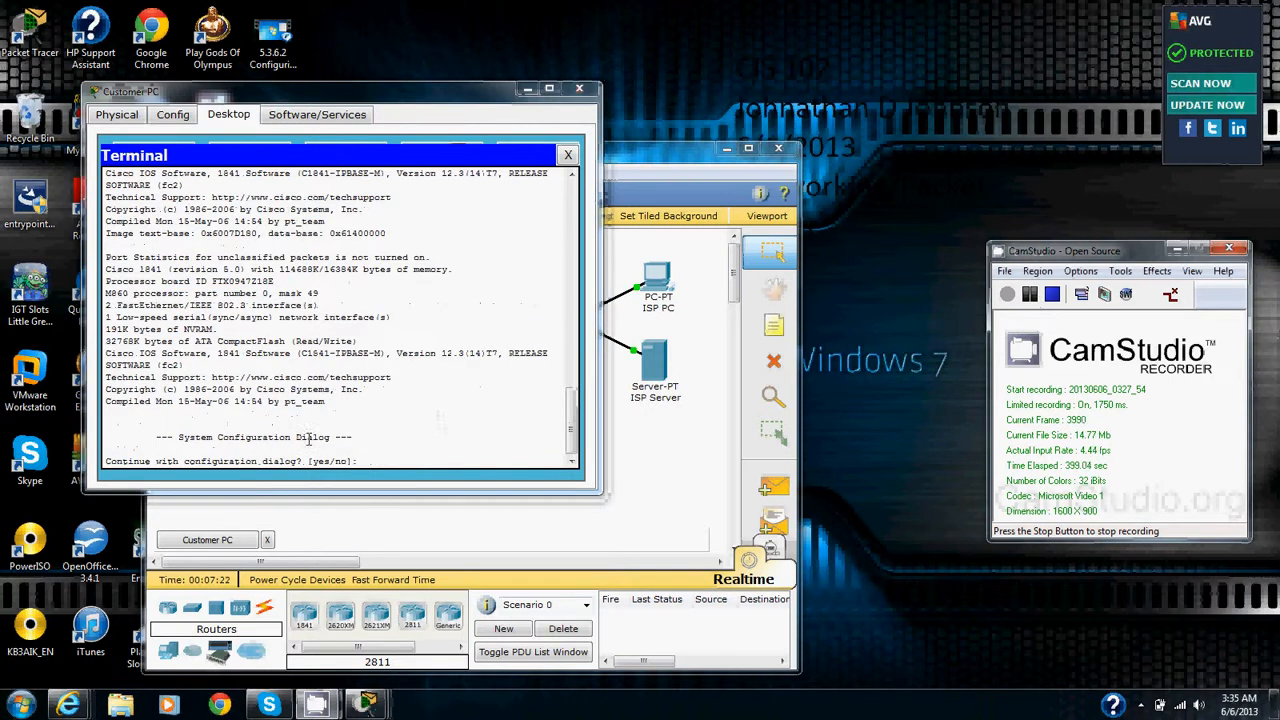
left_click(380, 462)
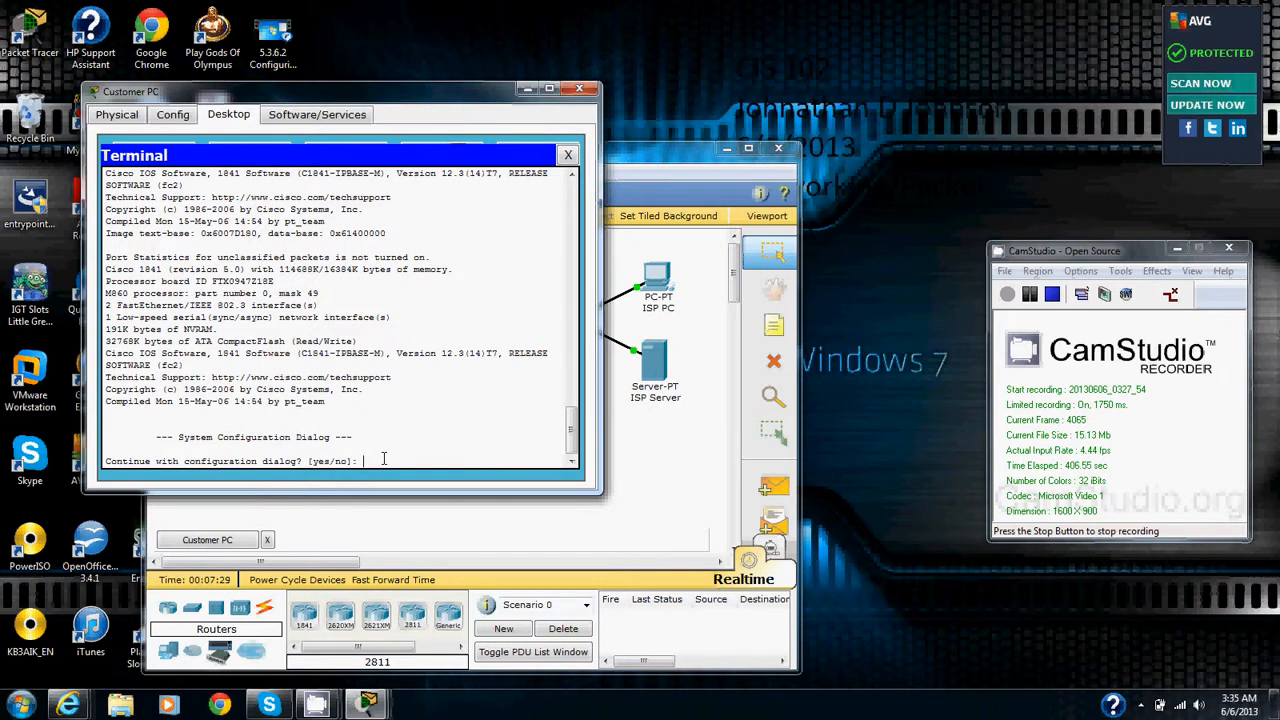
type("no")
key("Return")
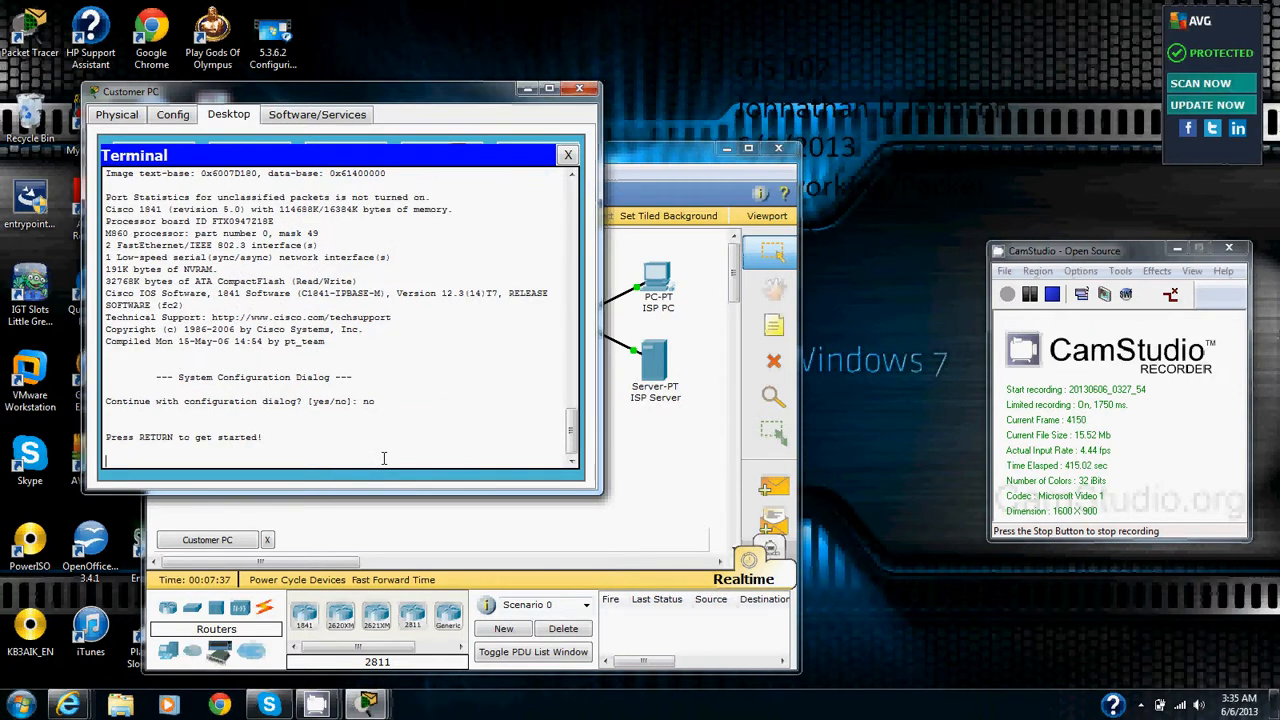
Step: Enter privileged mode with enable, open global configuration with configure terminal, and select interface fa0/0
key("Return")
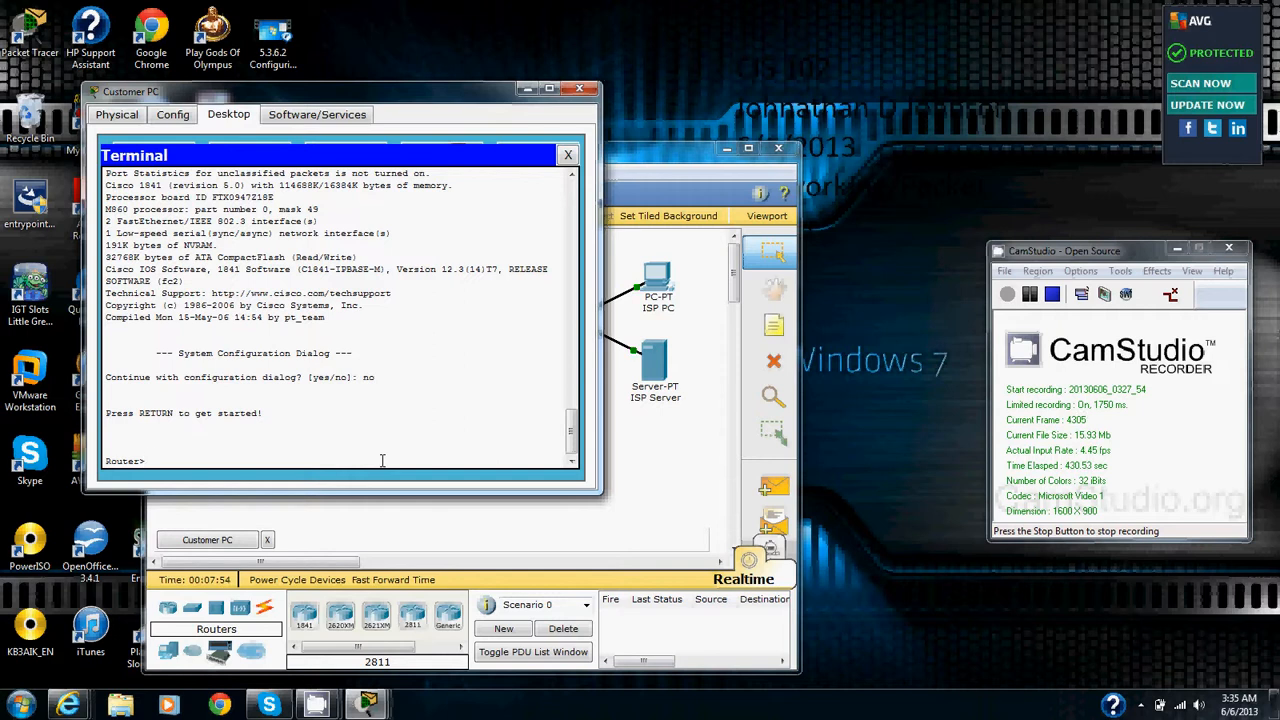
type("enable")
key("Return")
type("con")
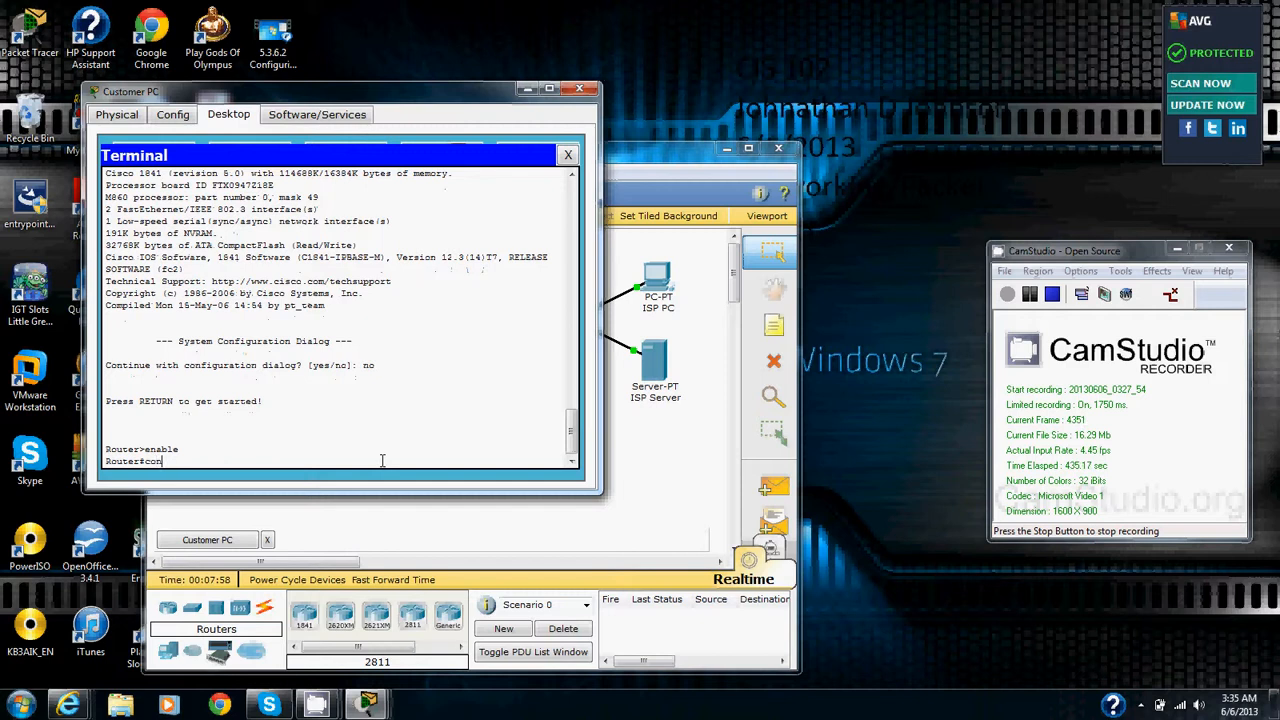
type("figure")
type(" termina;l")
key("BackSpace")
key("BackSpace")
type("l")
key("Return")
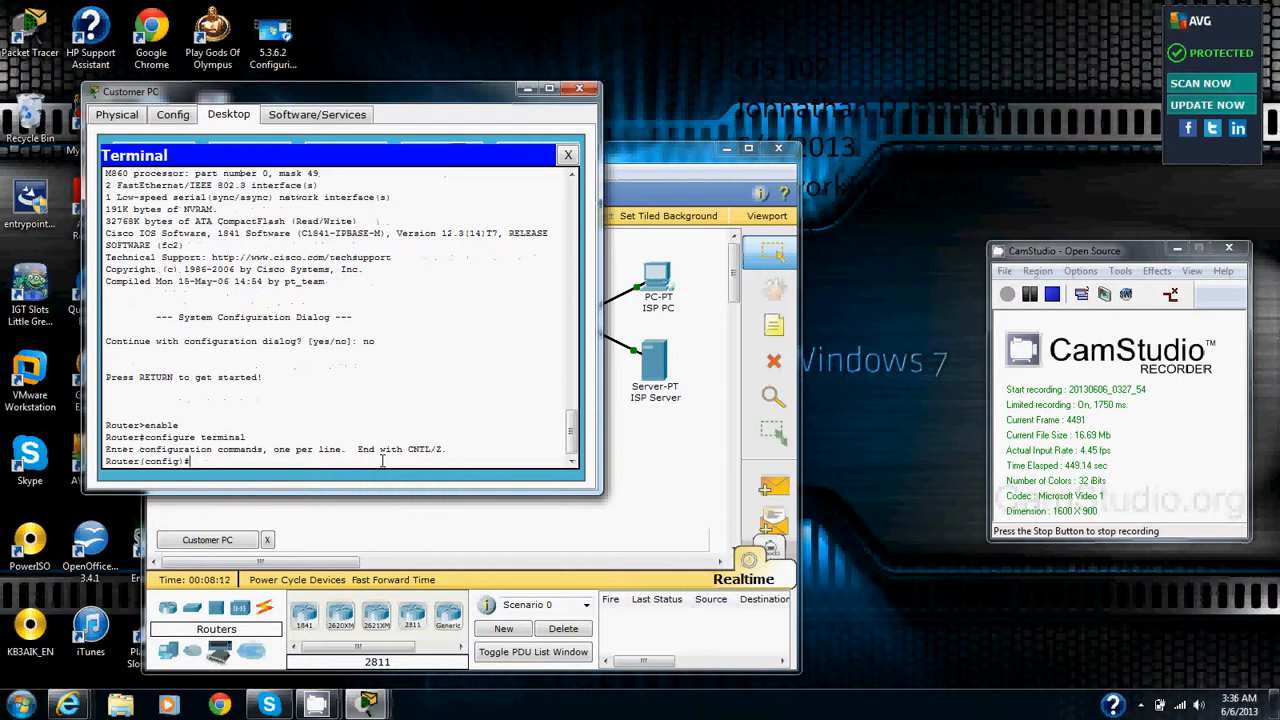
type("interface fa0/0")
key("Return")
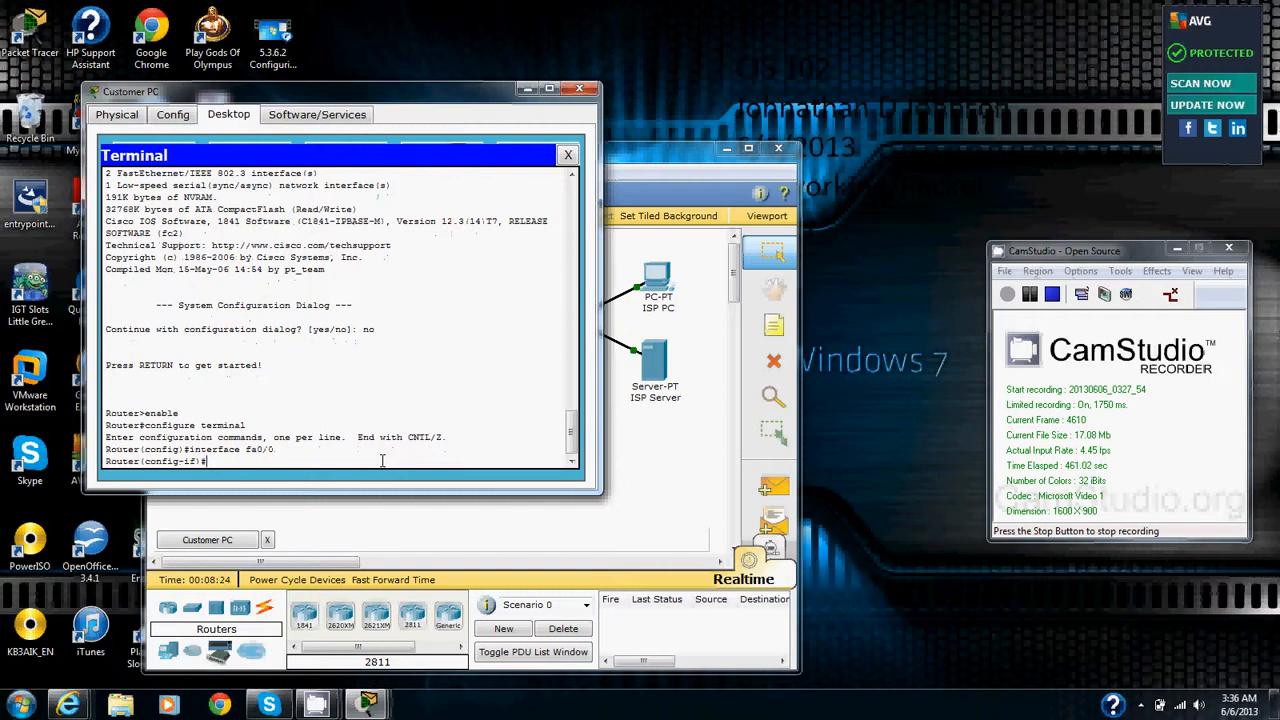
type("ip adress 192.168.1.1 25")
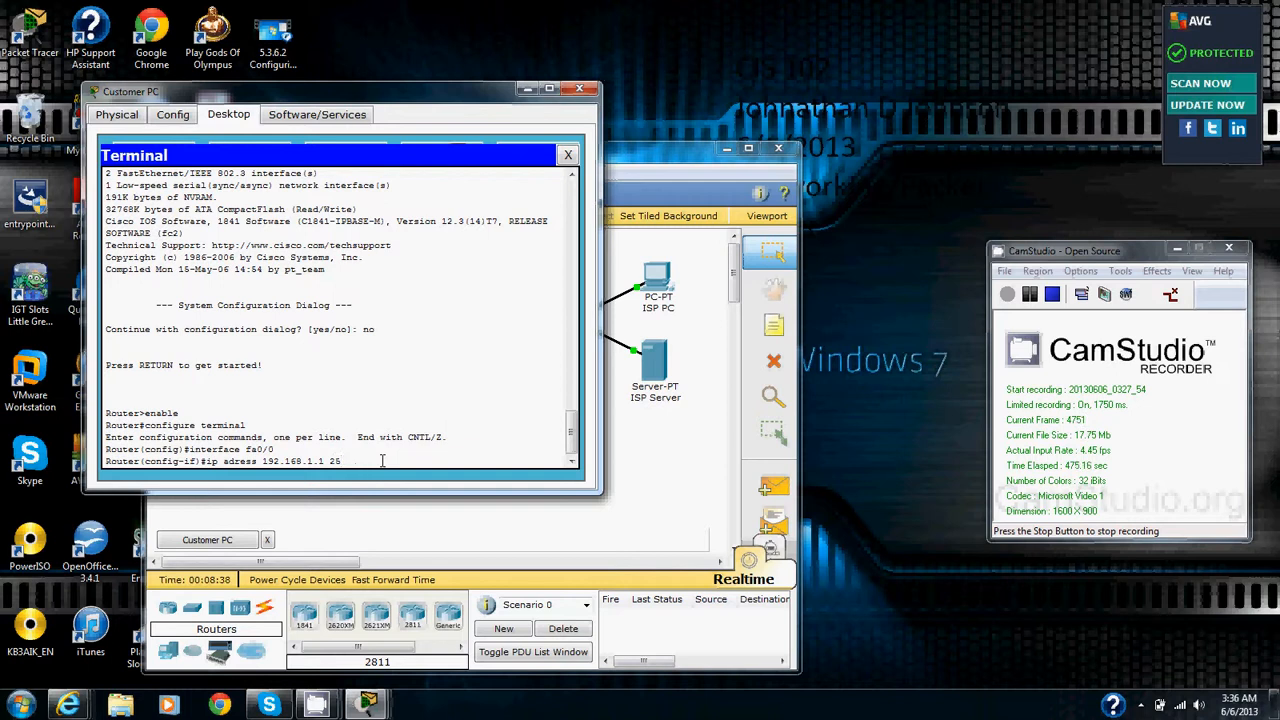
type("5.255.255.0")
key("Return")
type("no")
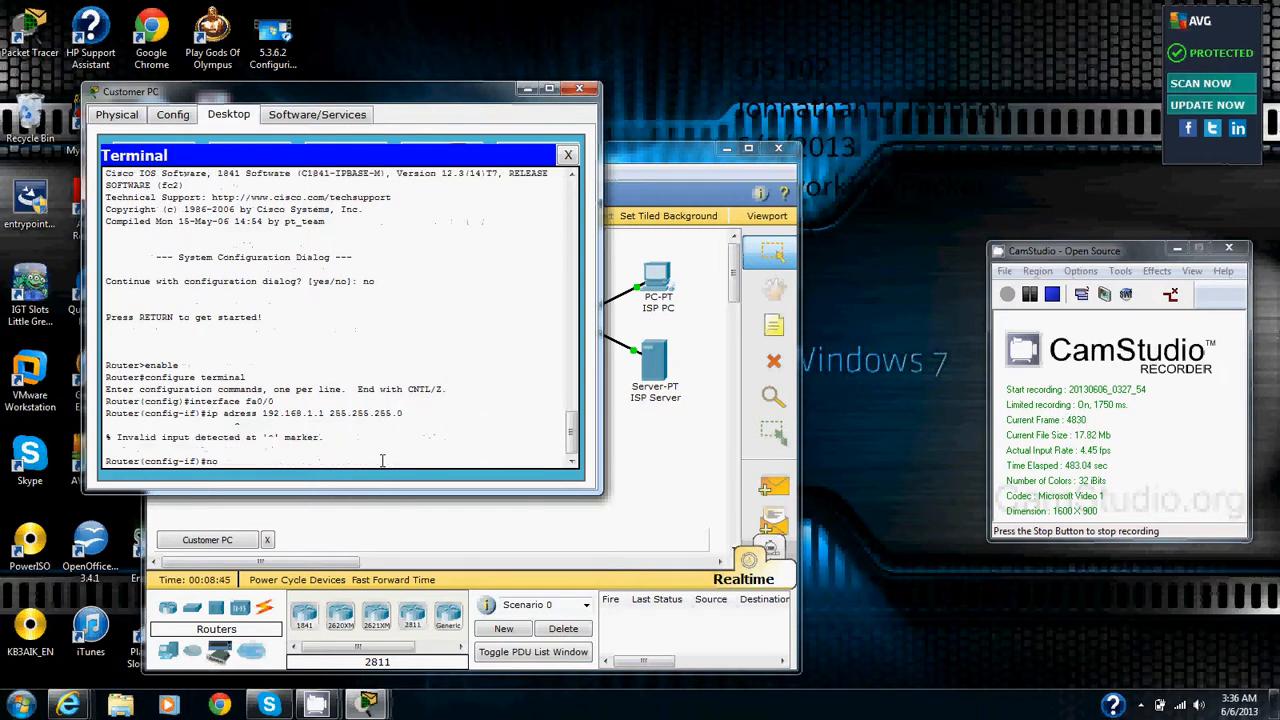
type(" shutdown")
key("BackSpace")
key("BackSpace")
key("BackSpace")
key("BackSpace")
key("BackSpace")
key("BackSpace")
key("BackSpace")
key("BackSpace")
key("BackSpace")
key("BackSpace")
key("BackSpace")
Step: Assign IP address 192.168.1.1 with mask 255.255.255.0 to interface fa0/0 and enable it with no shutdown
type("ip address 192.168.1.1 255.25")
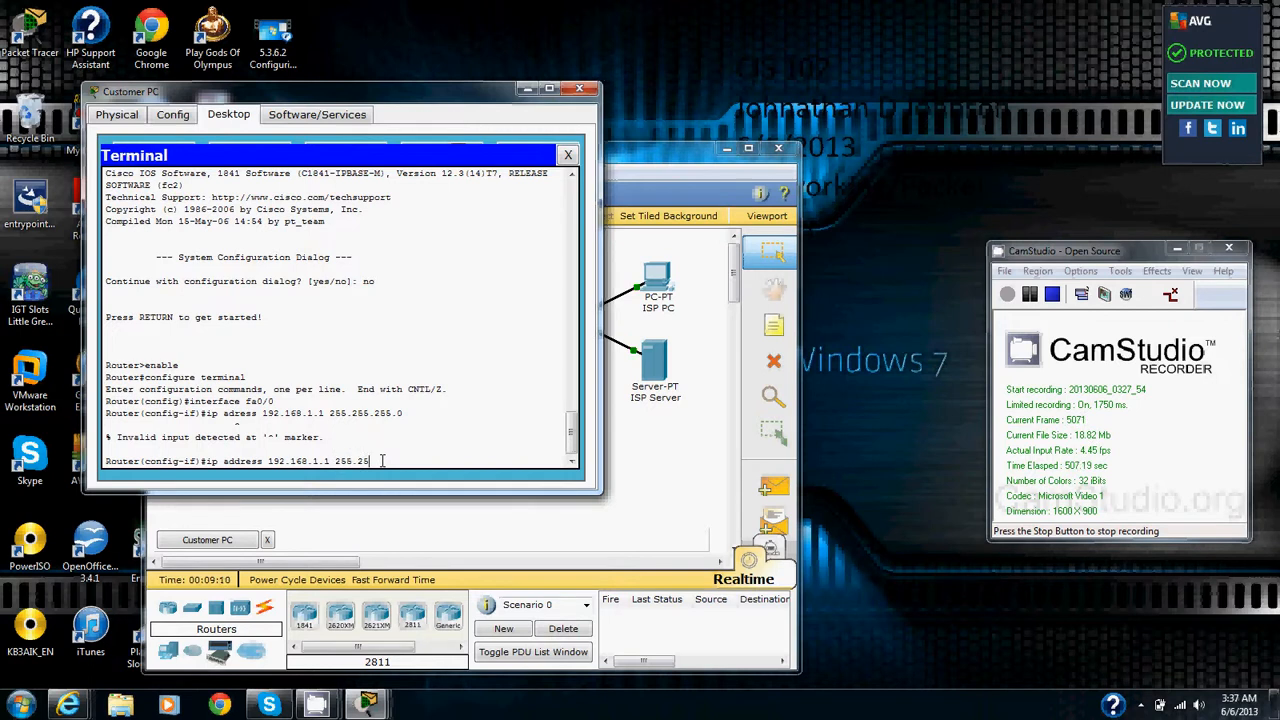
type("5.255.0")
key("Return")
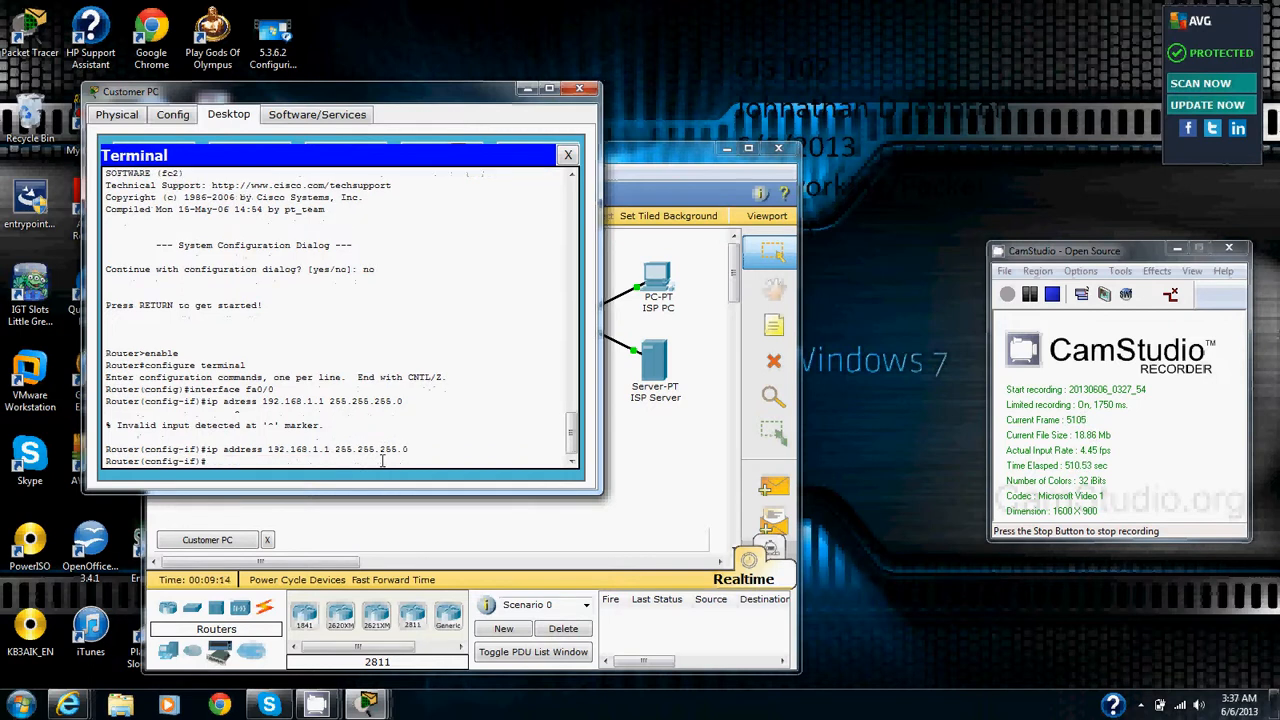
type("no shutdown")
key("Return")
type("int")
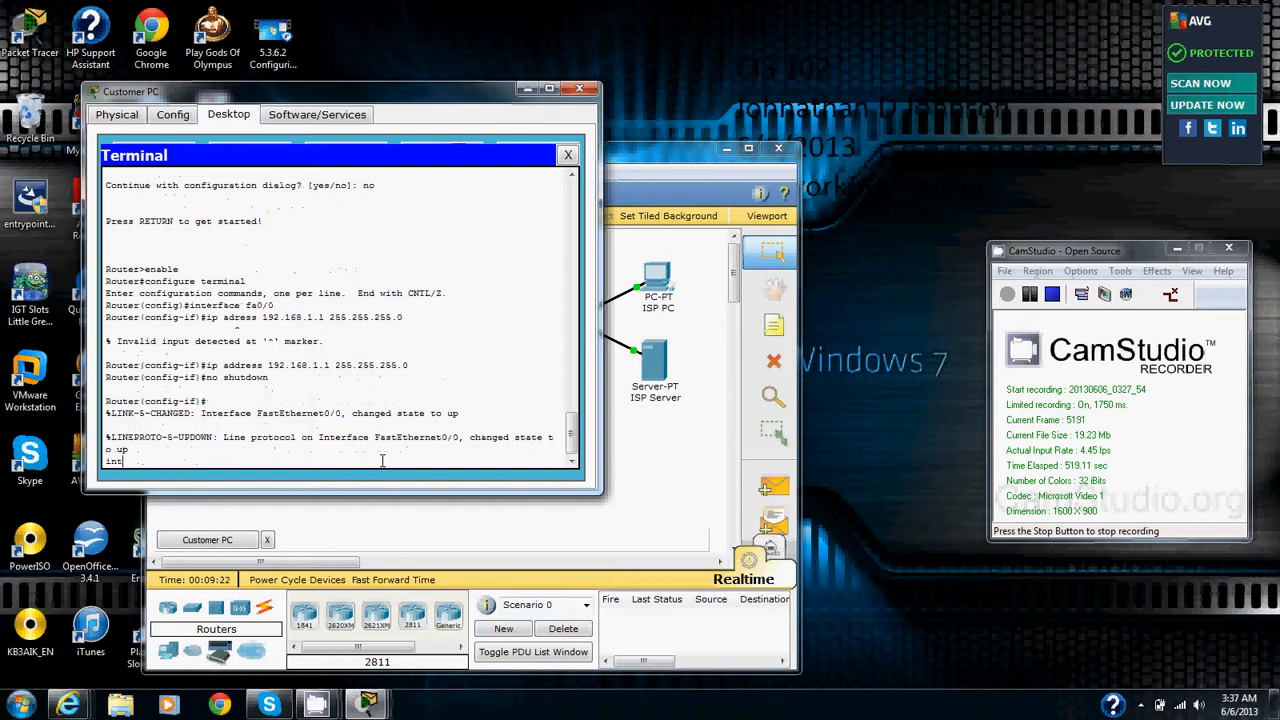
type("erface")
key("BackSpace")
key("BackSpace")
key("BackSpace")
key("BackSpace")
key("BackSpace")
key("BackSpace")
key("BackSpace")
key("BackSpace")
key("BackSpace")
Step: Select interface s0/0/0 at a fresh configuration prompt and enable it with no shutdown
key("Return")
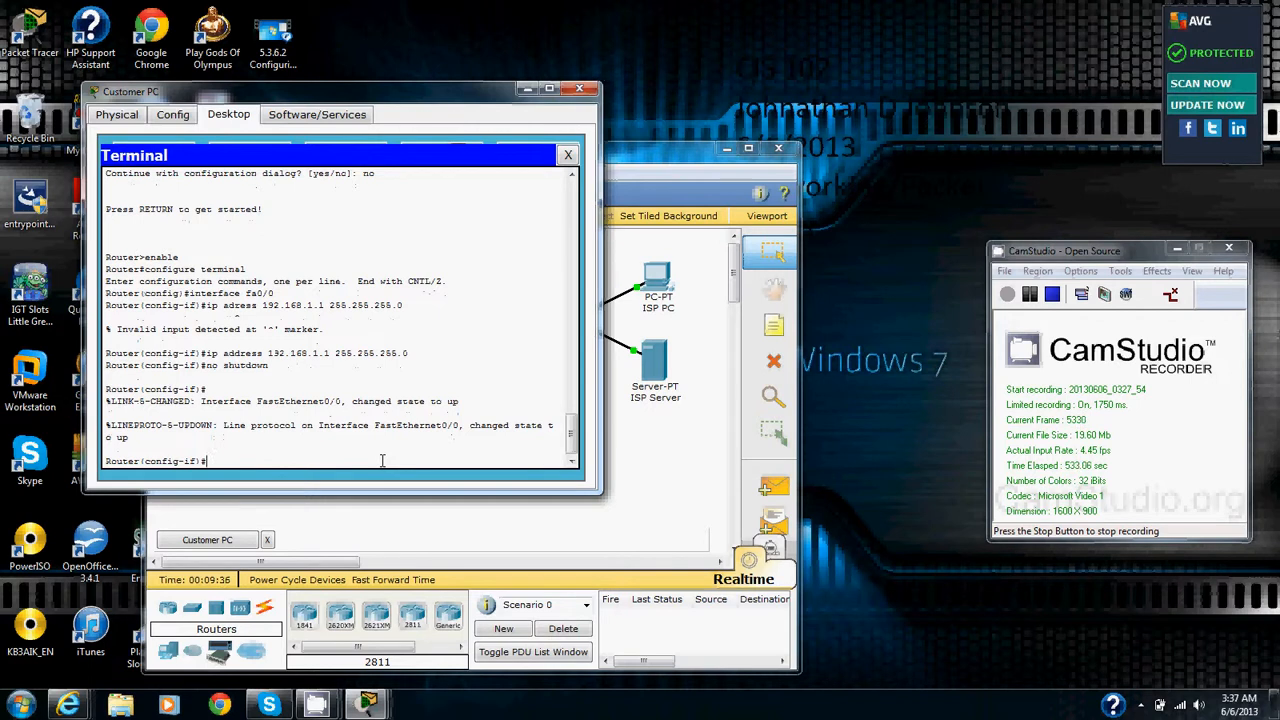
type("interface s0/0/0")
key("Return")
type("n")
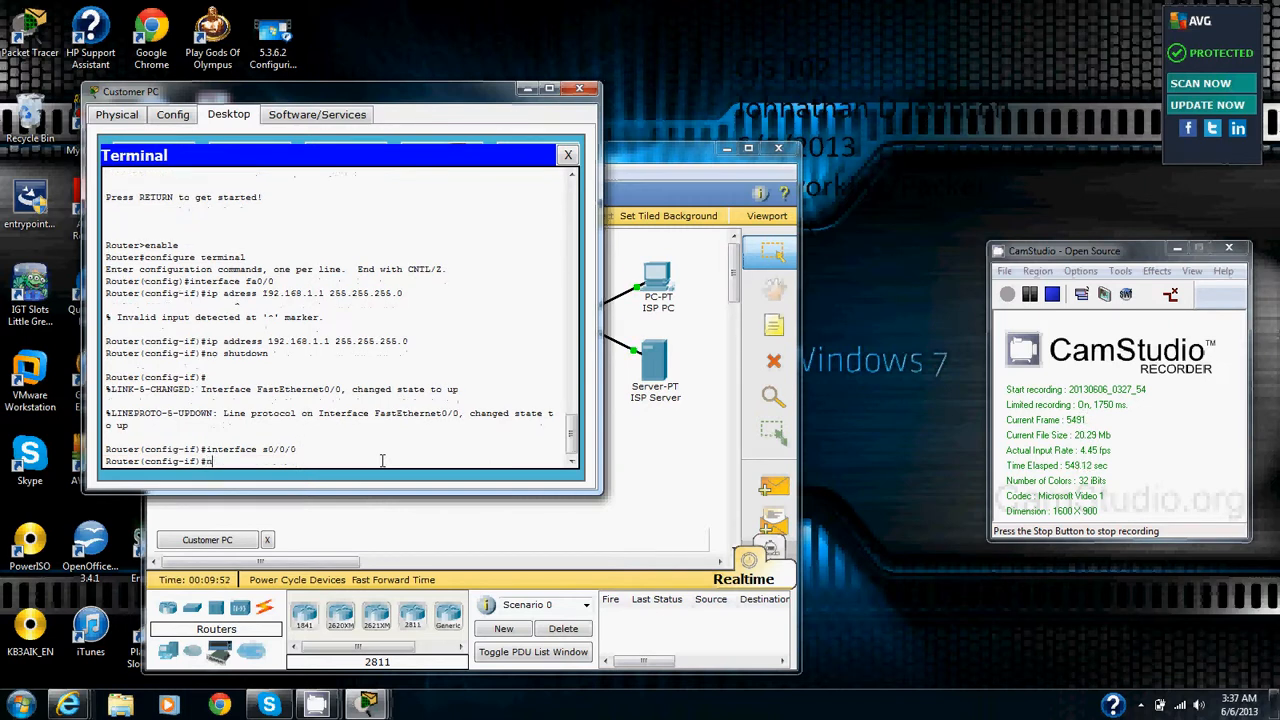
type("o shutdown")
key("Return")
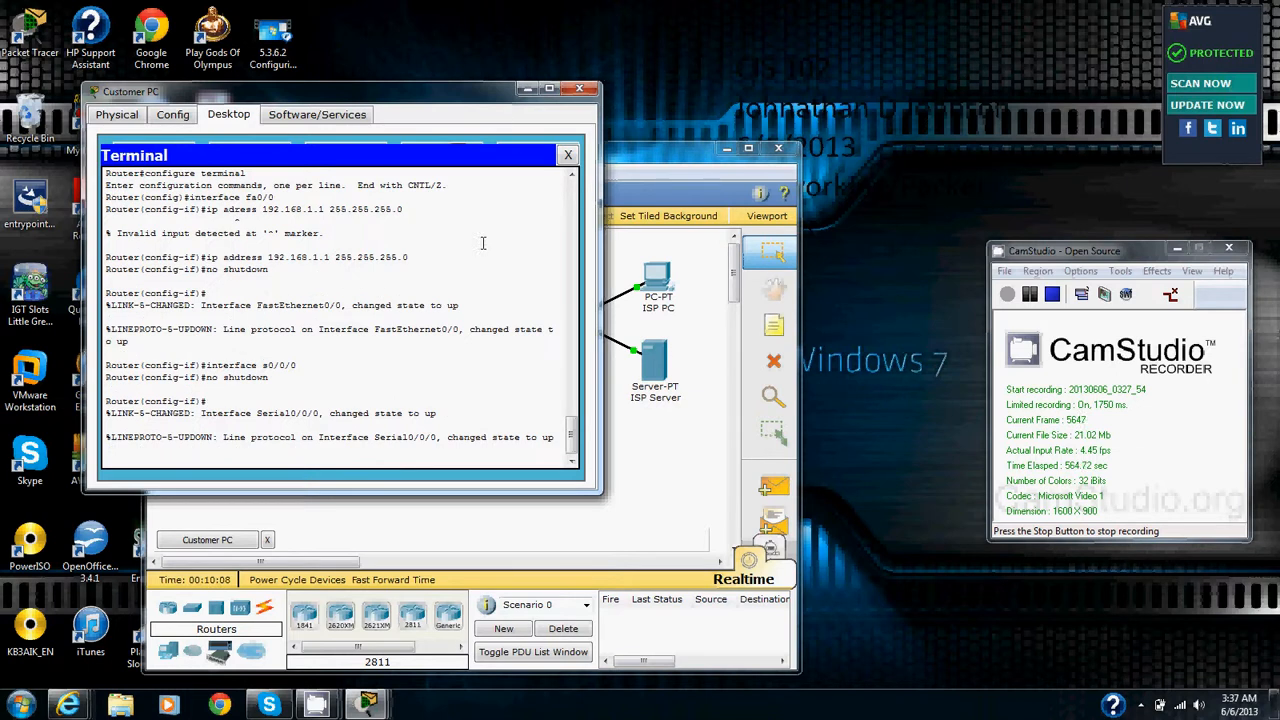
Step: Check the topology's links behind the Customer PC window, and leave the router's configuration mode with end
left_click_drag(474, 100, 608, 525)
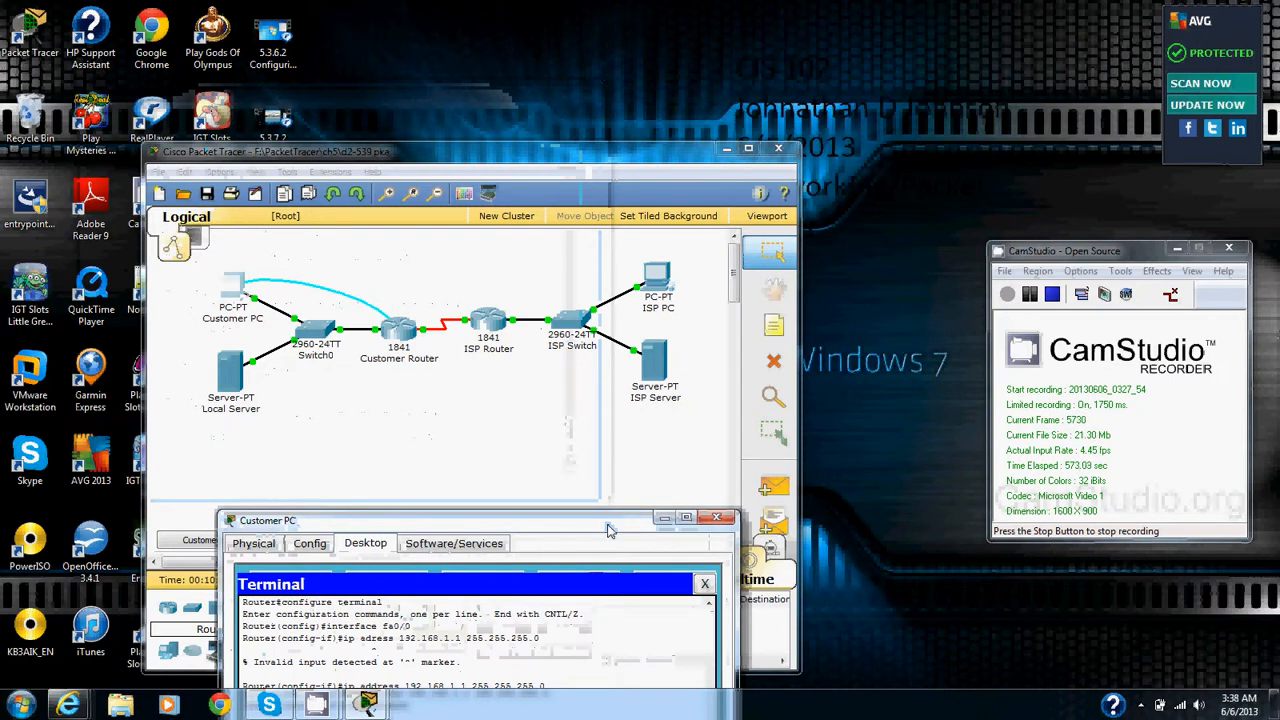
left_click_drag(608, 530, 608, 232)
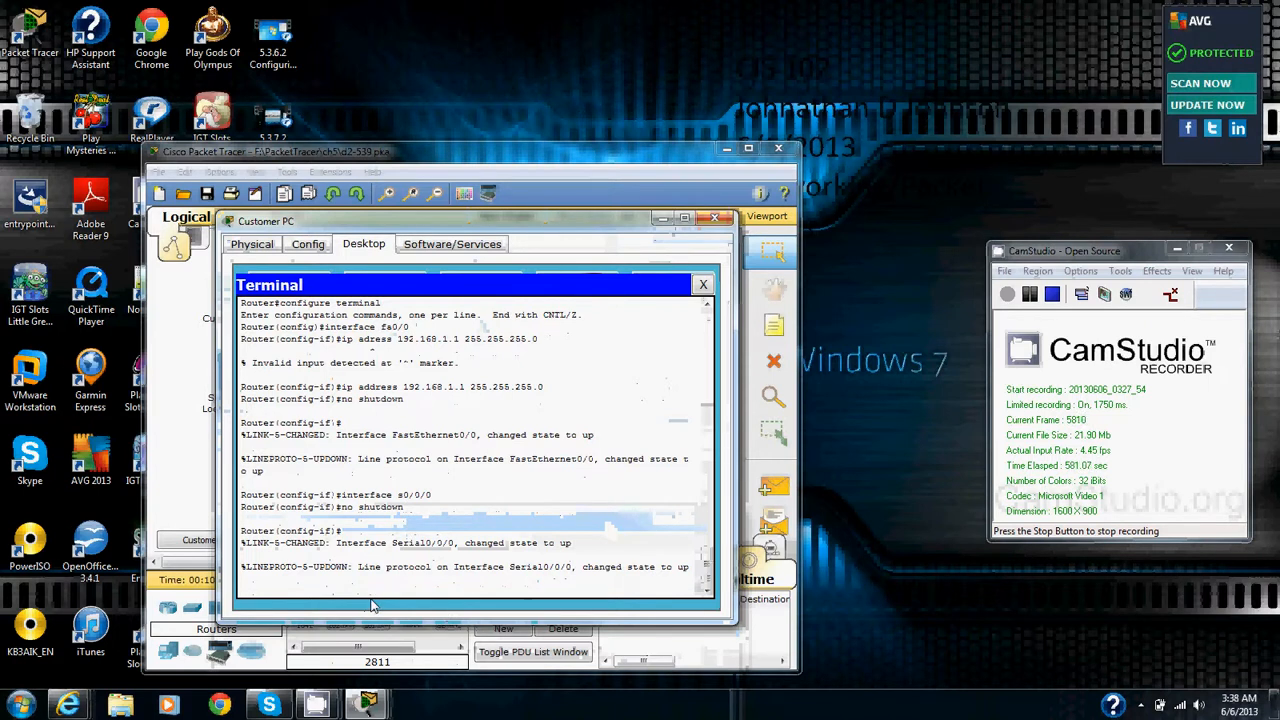
key("Return")
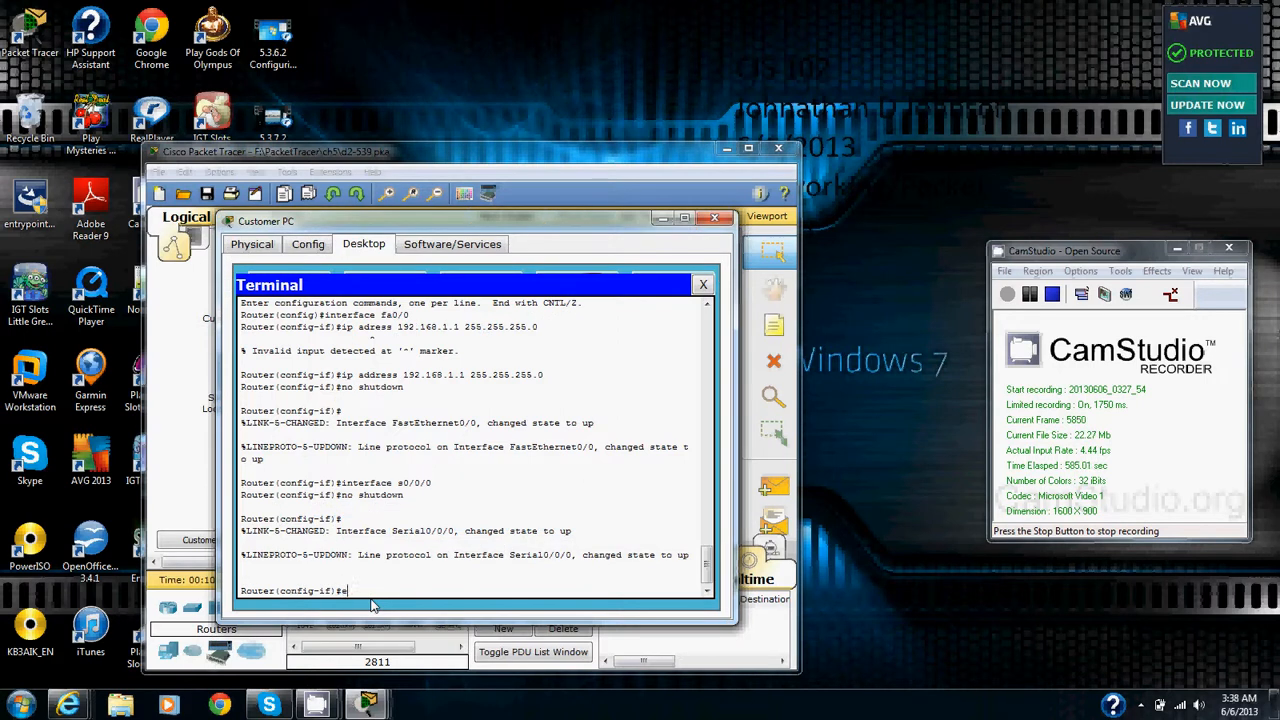
type("end")
key("Return")
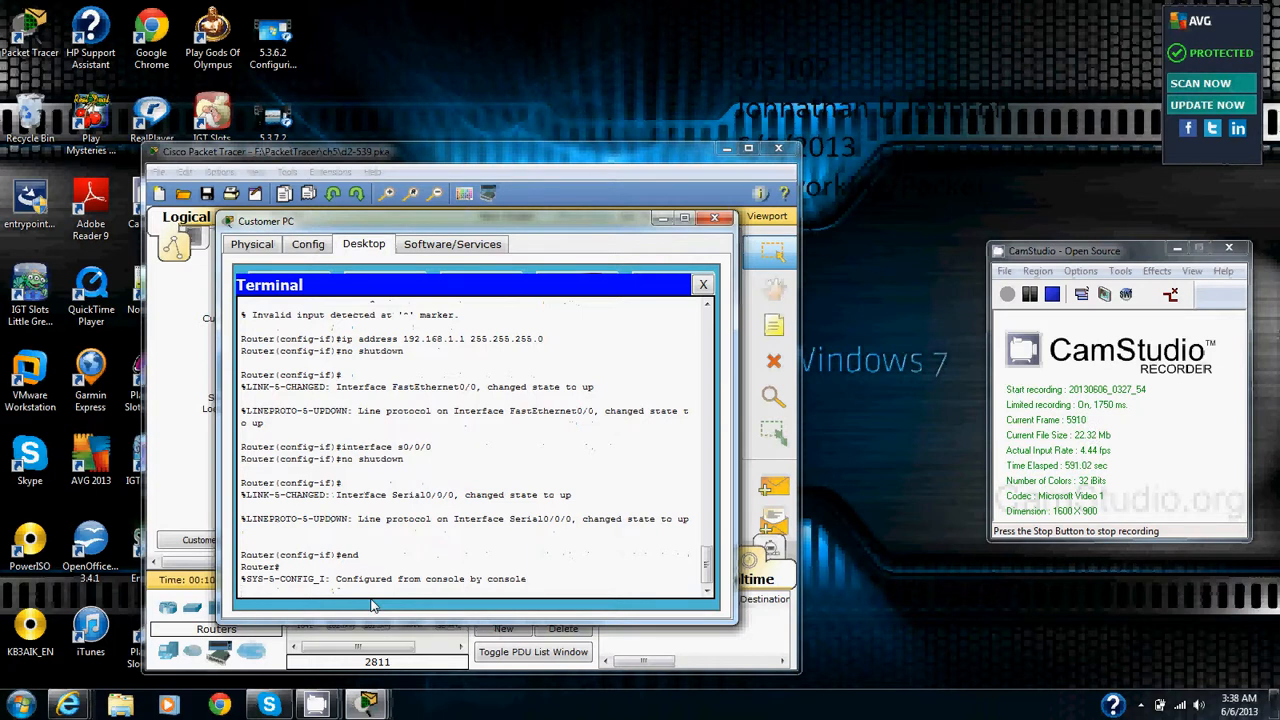
key("Return")
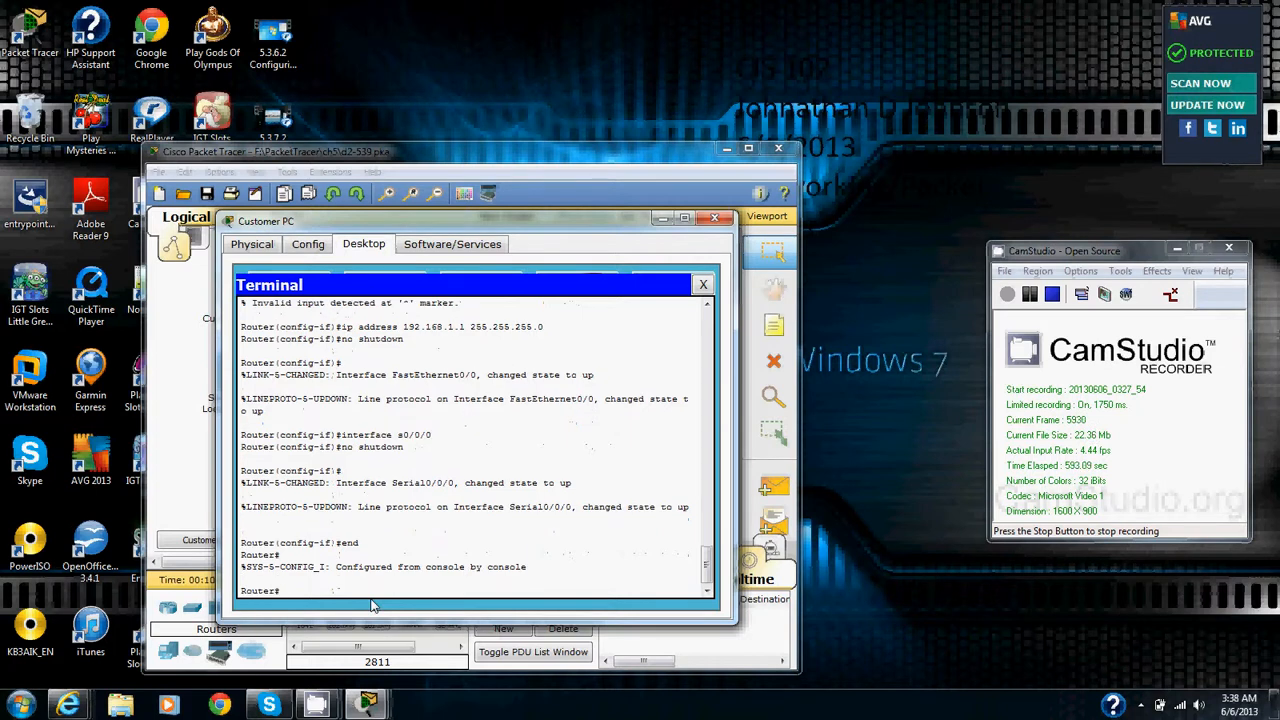
Step: Test connectivity from the router to the TFTP server by pinging 192.168.1.10
type("ping 192")
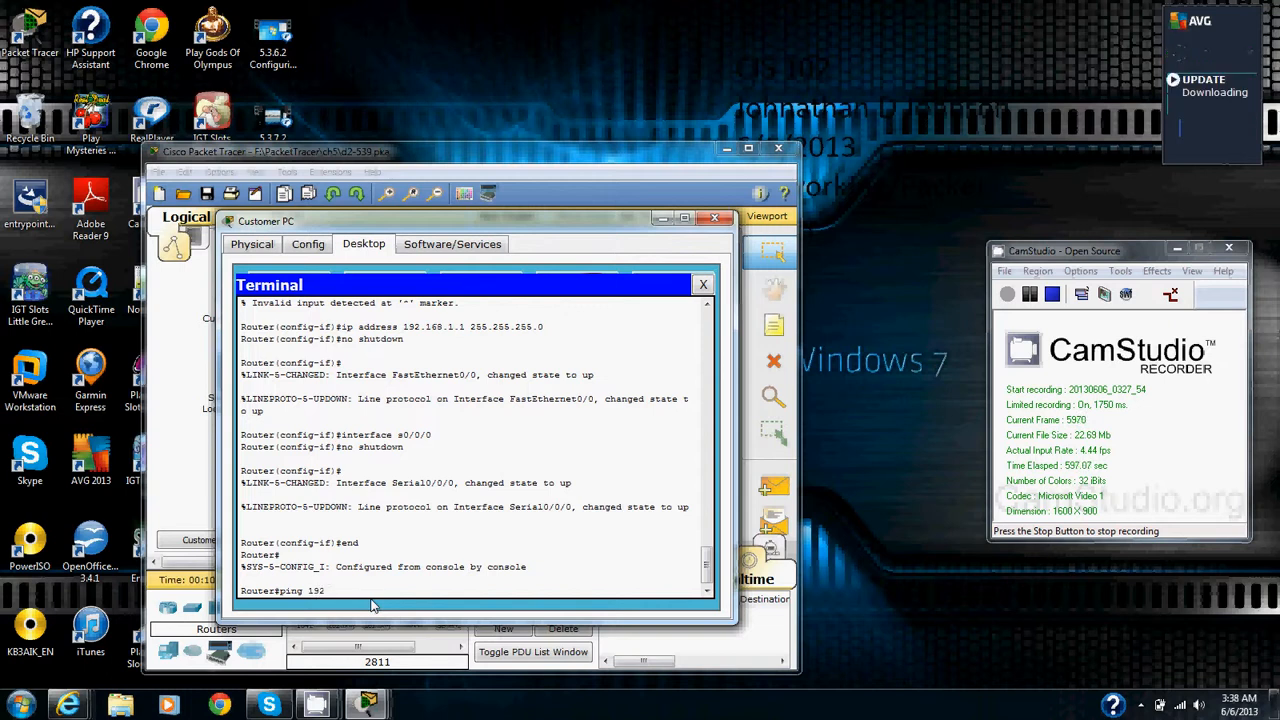
type(".168")
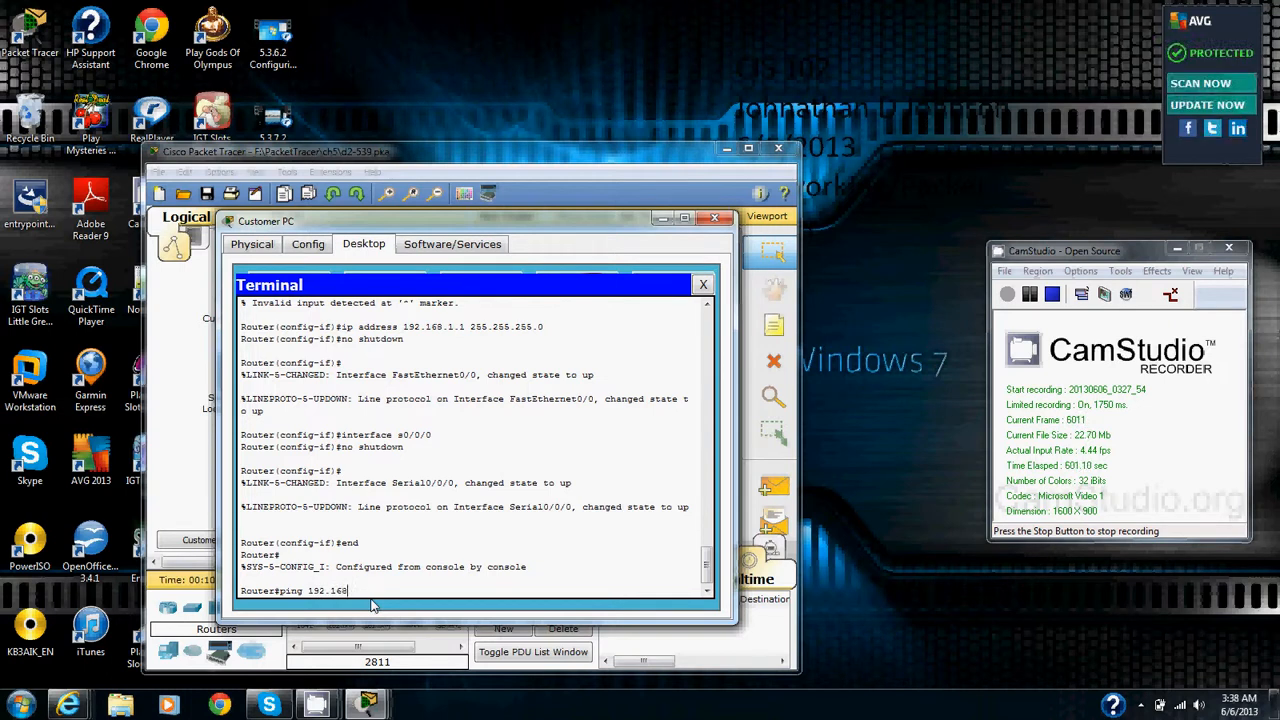
type(".1.10")
key("Return")
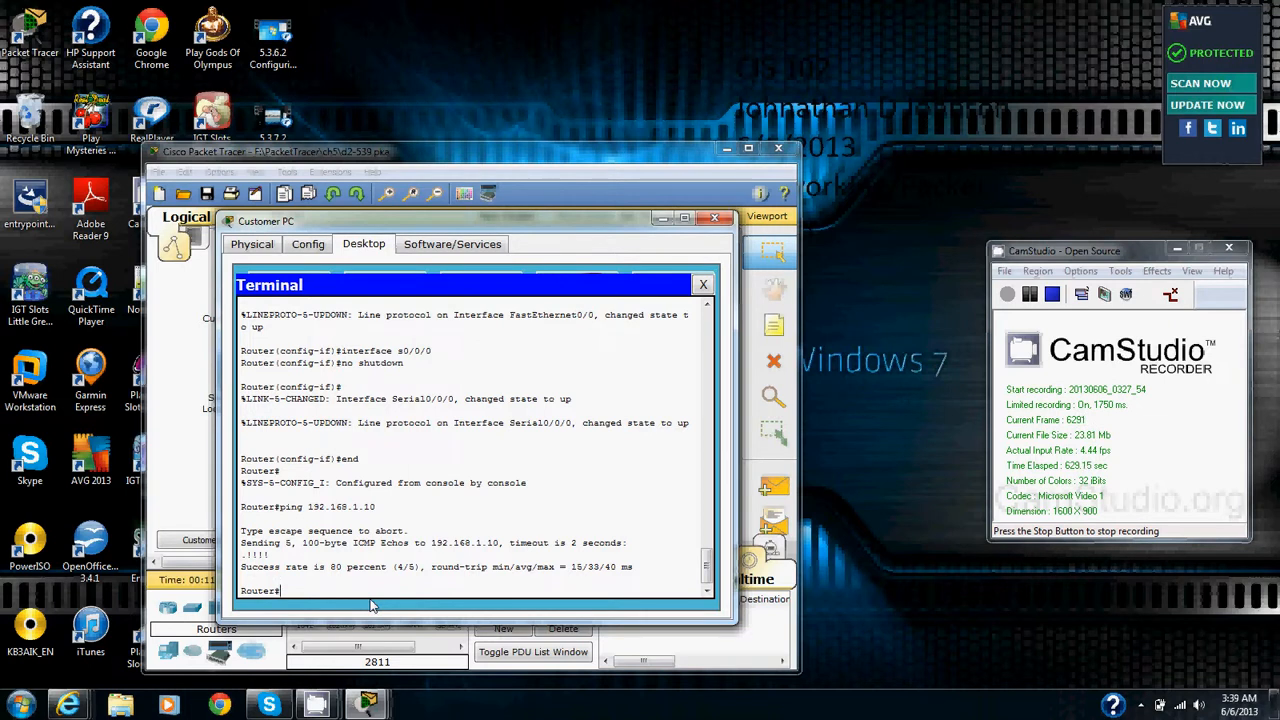
Step: Restore the backup with copy tftp running-config from host 192.168.1.10, using source file CustomerRouter-confg and the default destination filename
type("copy tftp running-config")
key("Return")
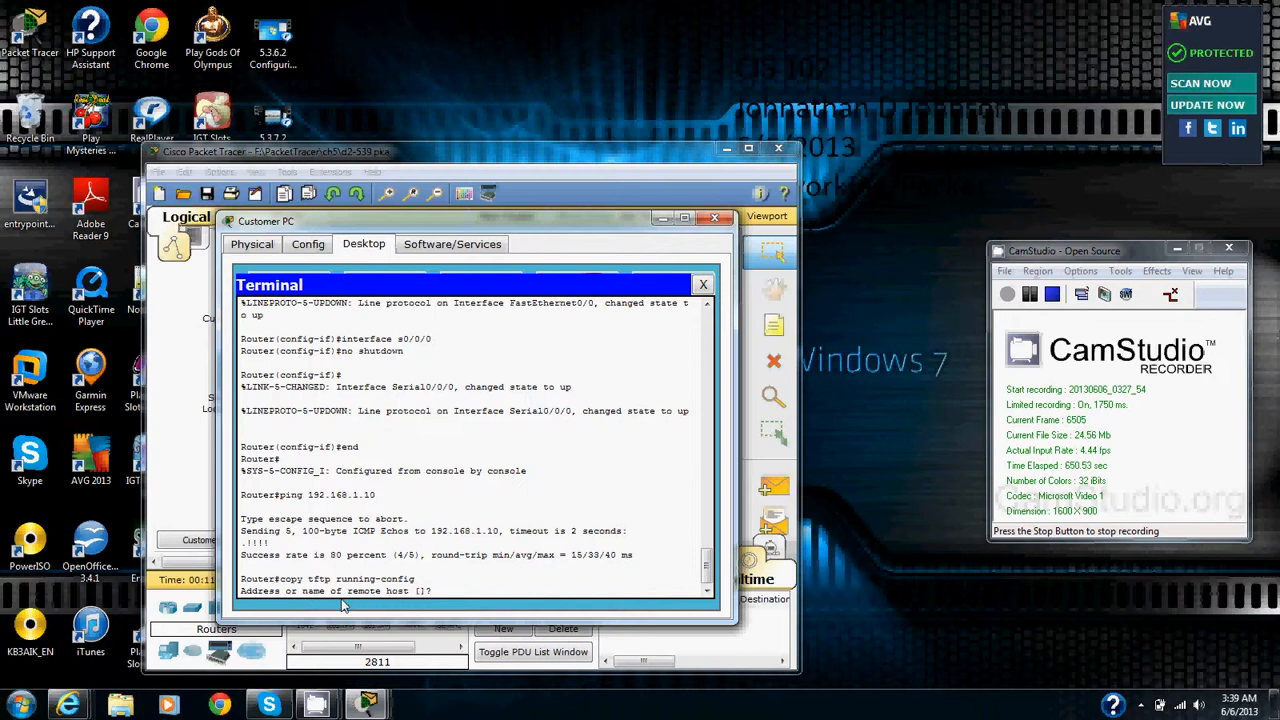
type("192.168.1.10")
key("Return")
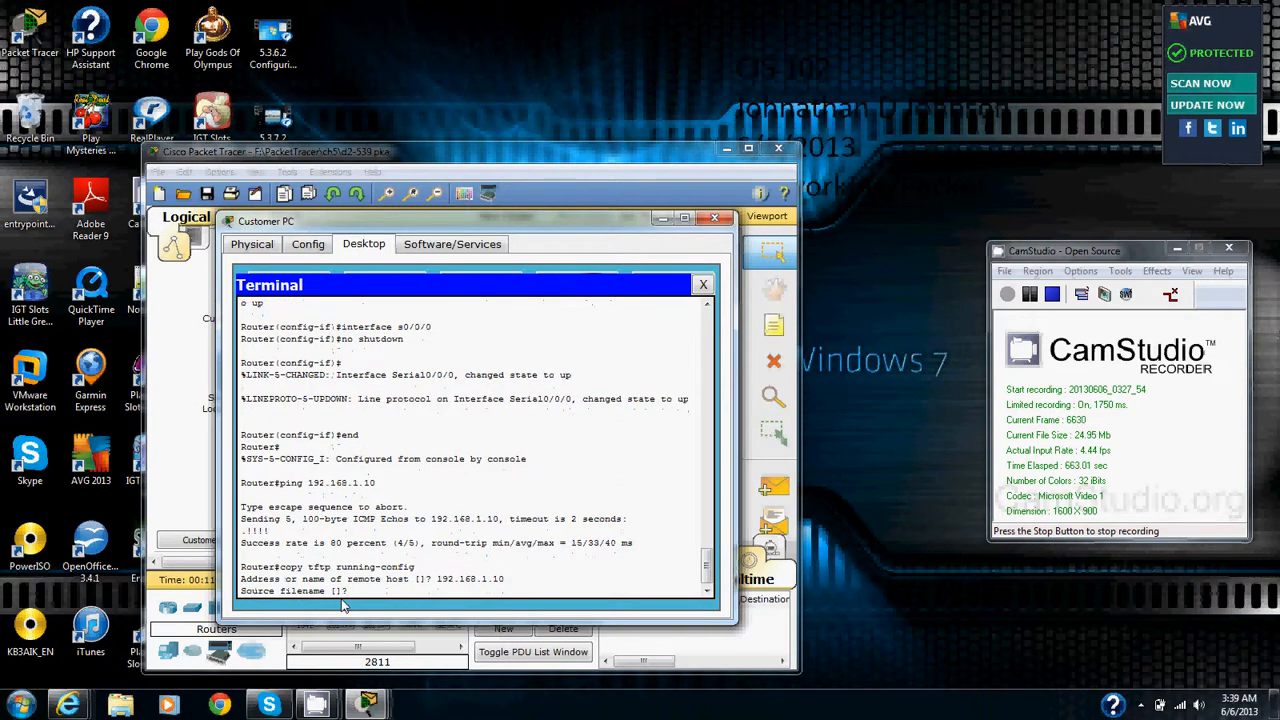
type("custome")
key("BackSpace")
key("BackSpace")
key("BackSpace")
key("BackSpace")
key("BackSpace")
key("BackSpace")
key("BackSpace")
type("CustomerRouter-config")
key("BackSpace")
type("ig")
key("Return")
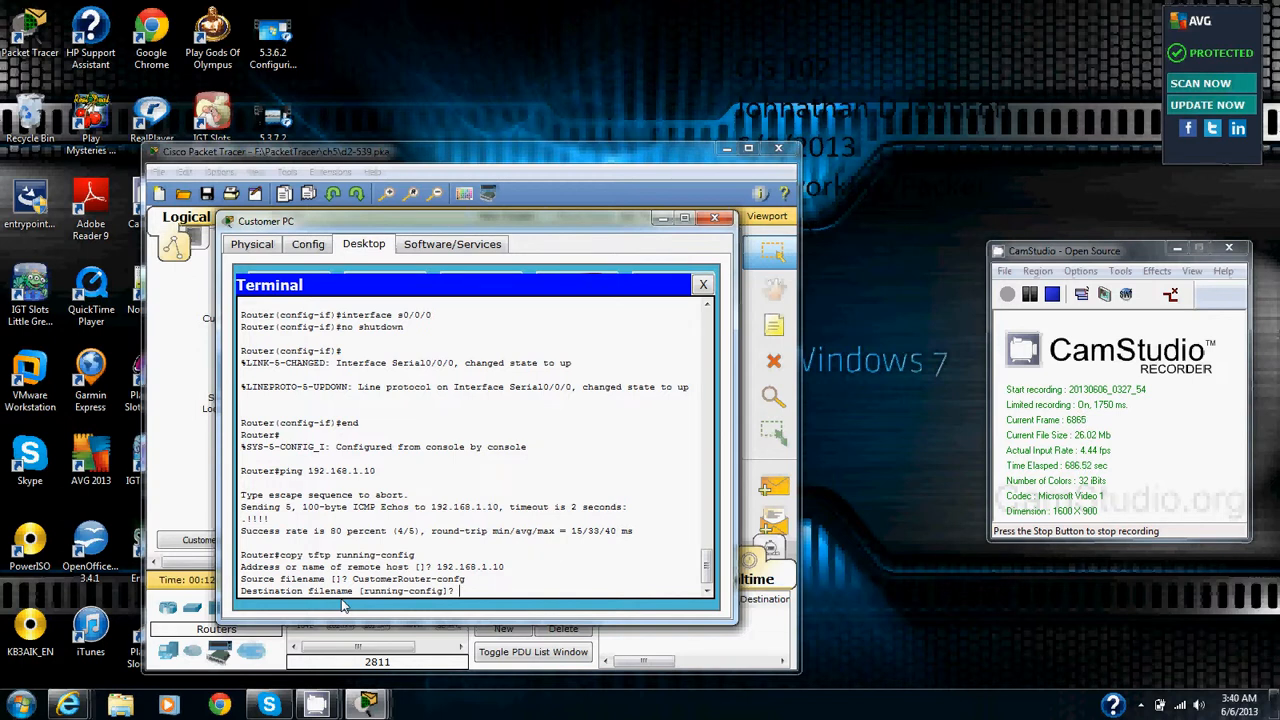
key("Return")
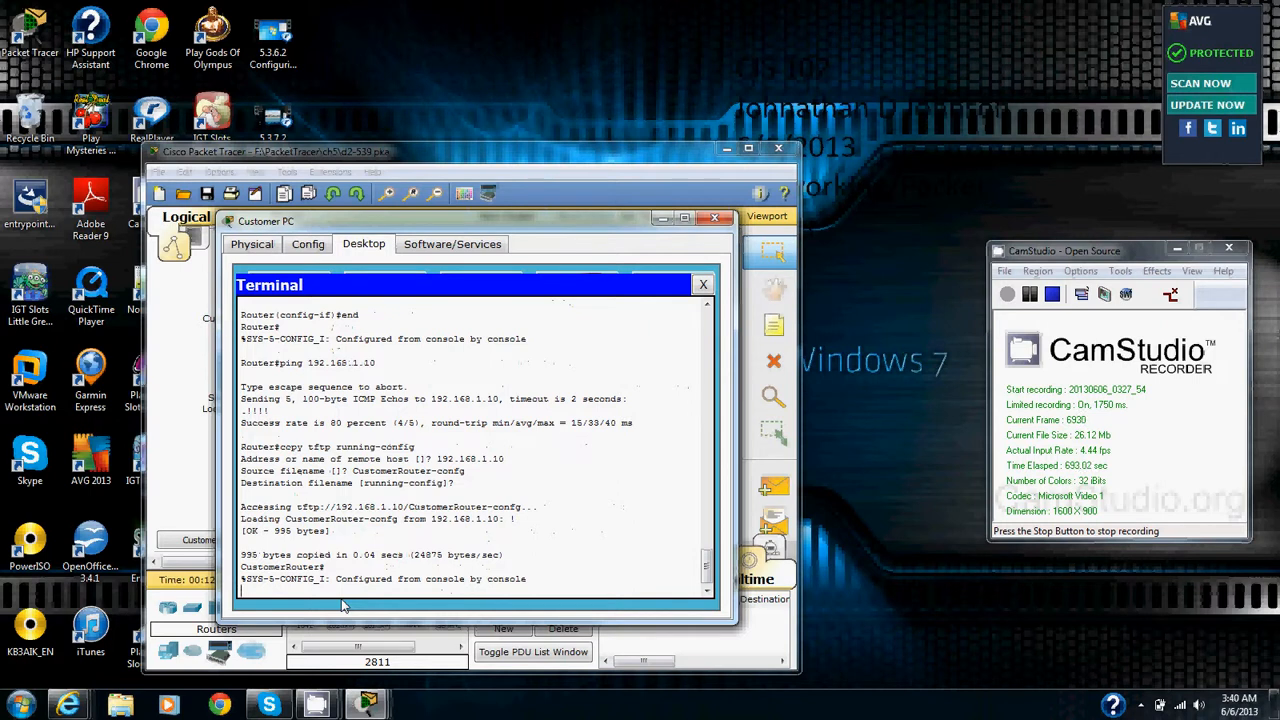
key("Return")
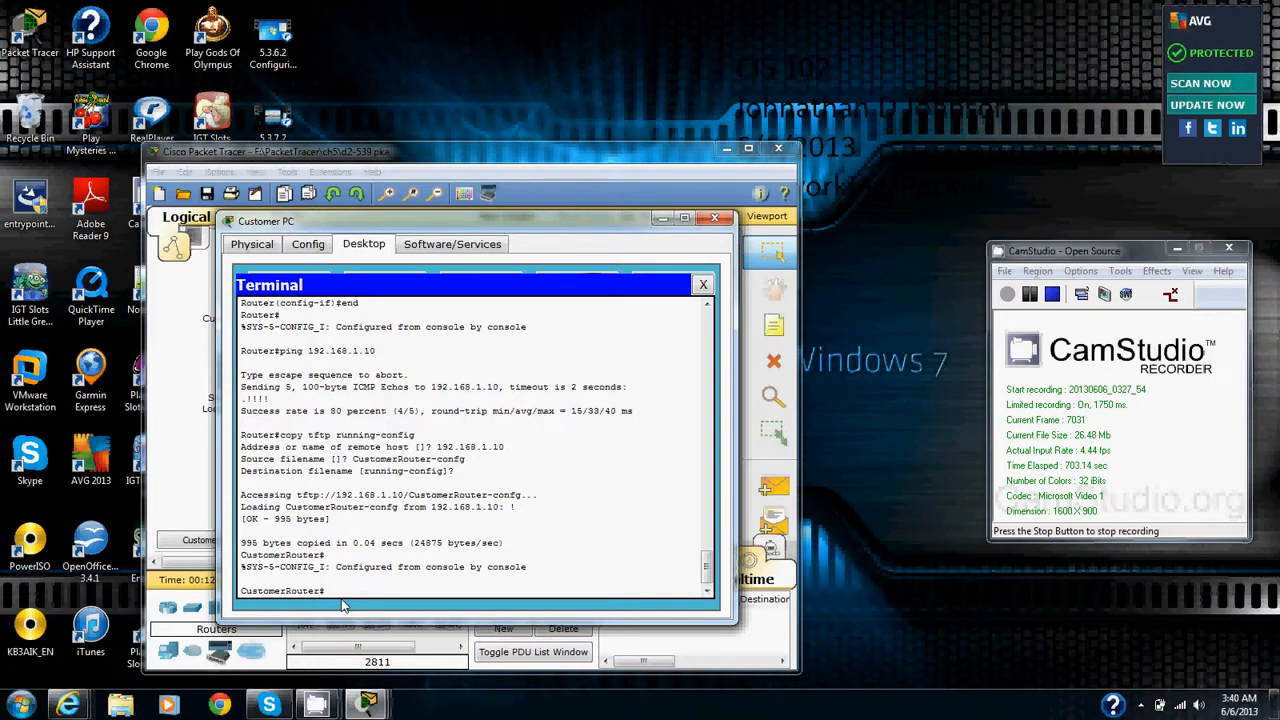
Step: Save the restored configuration with copy running-config startup-config, accepting the default destination filename
type("copy running ")
type("config startup")
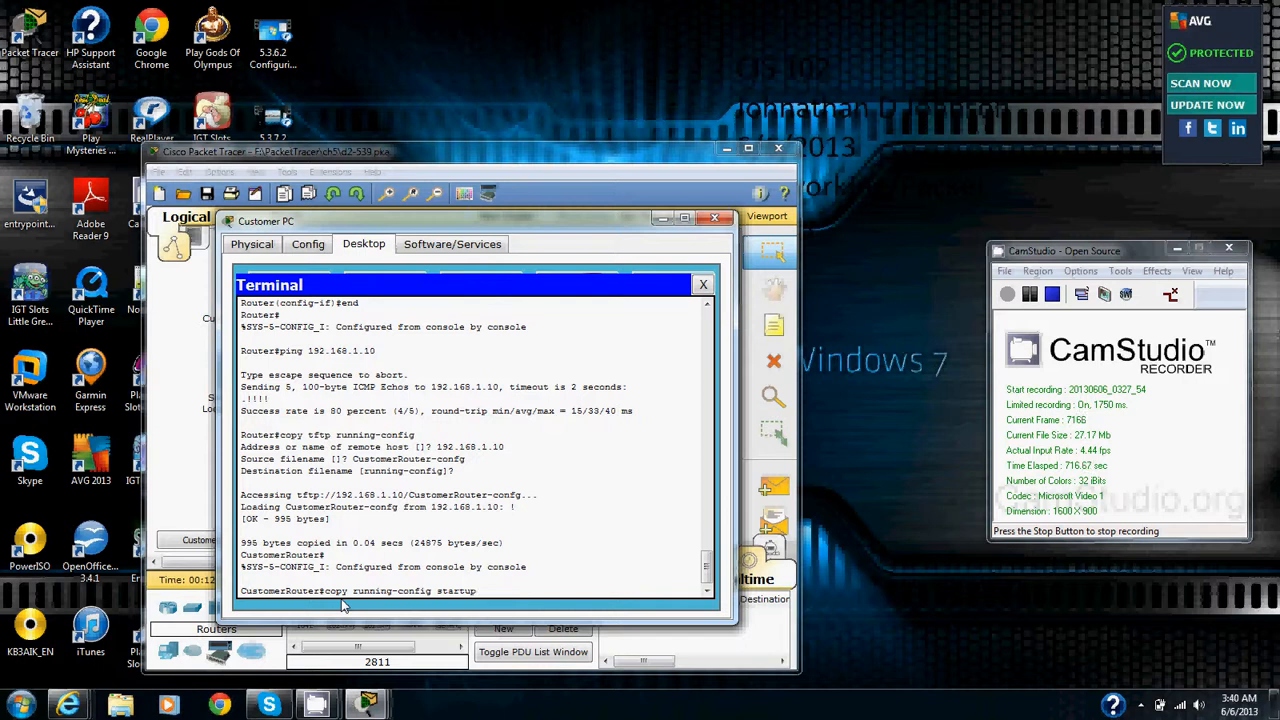
type("-config")
key("Return")
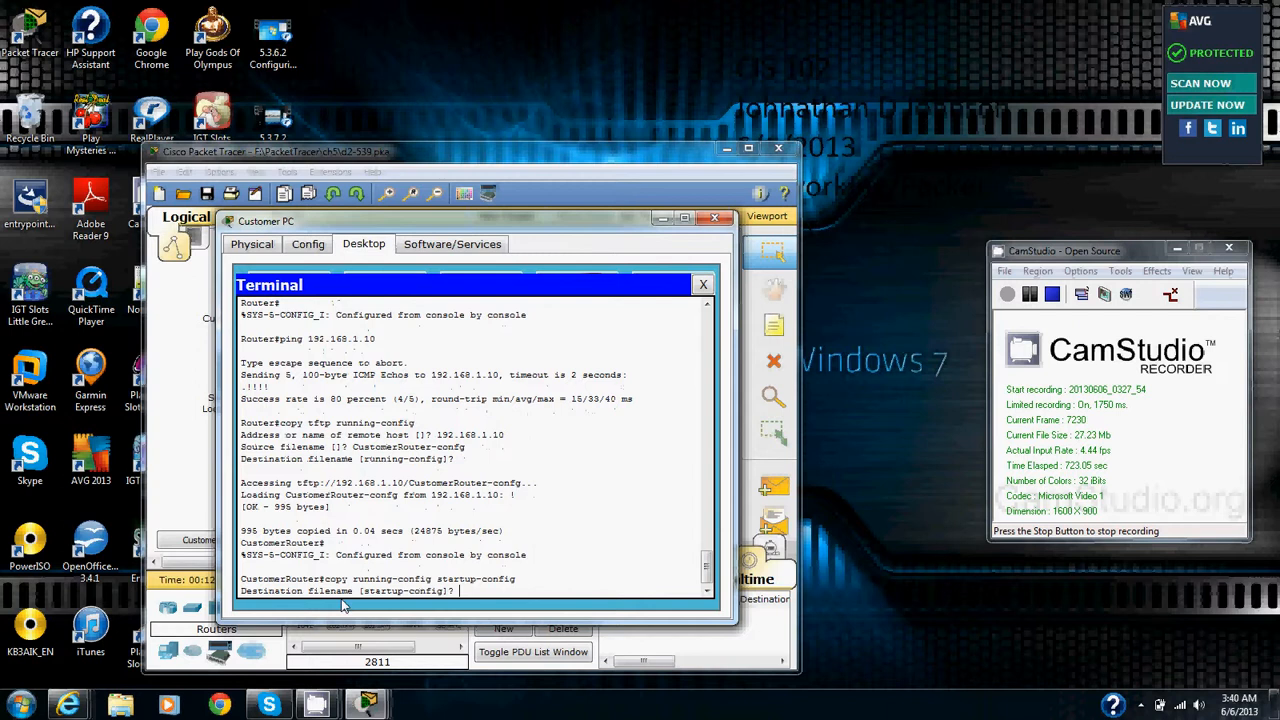
key("Return")
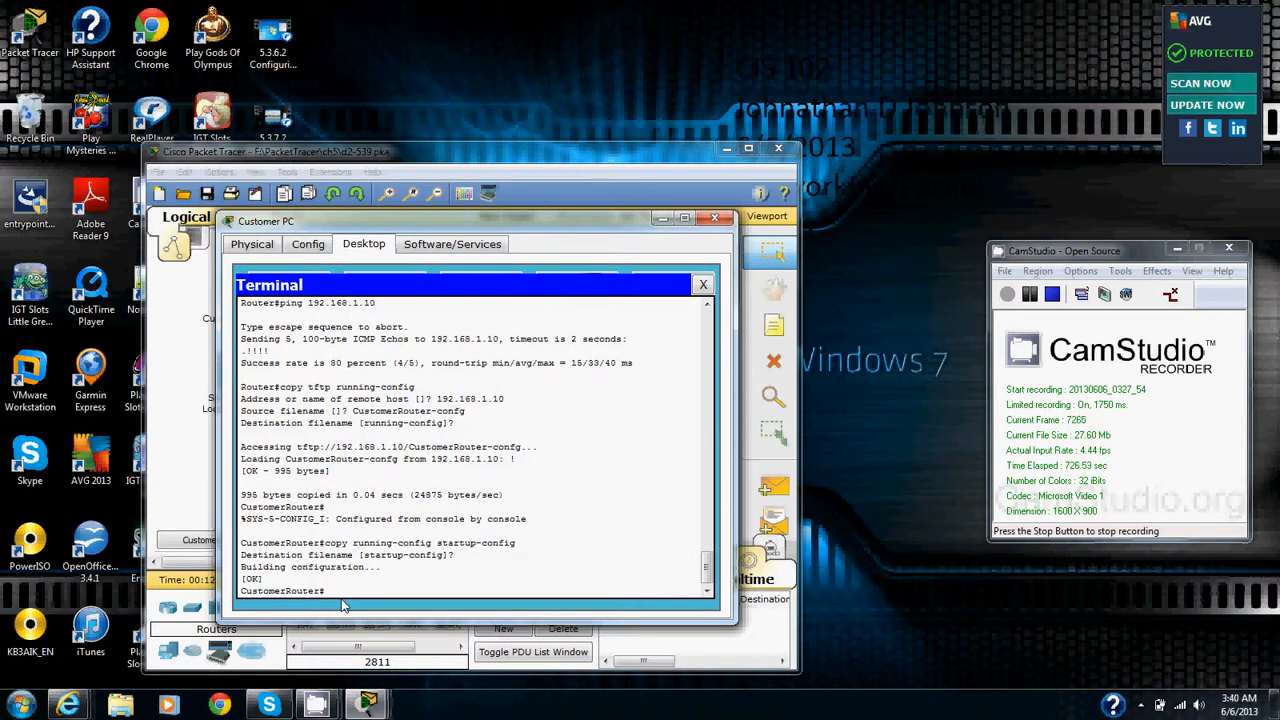
key("Return")
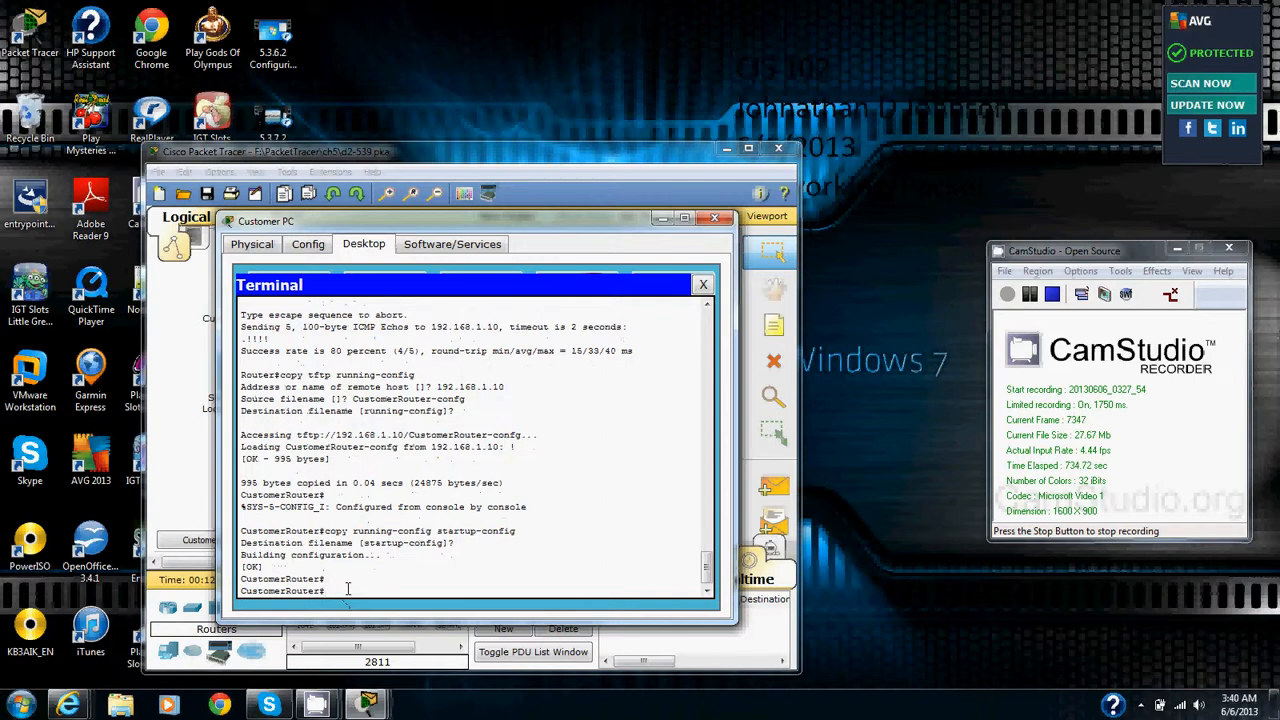
Step: Ping 209.165.201.10 from the router to test connectivity, and close the Customer PC window
type("ping 209.165.201.10")
key("Return")
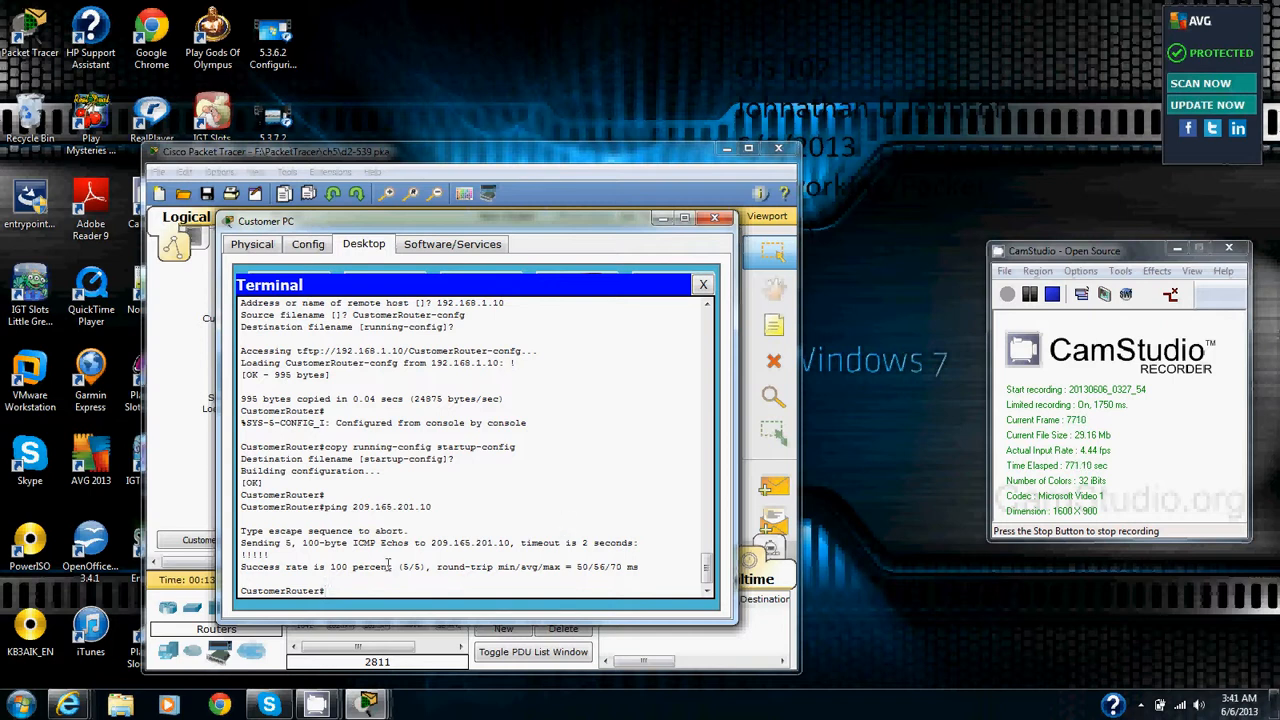
left_click(714, 217)
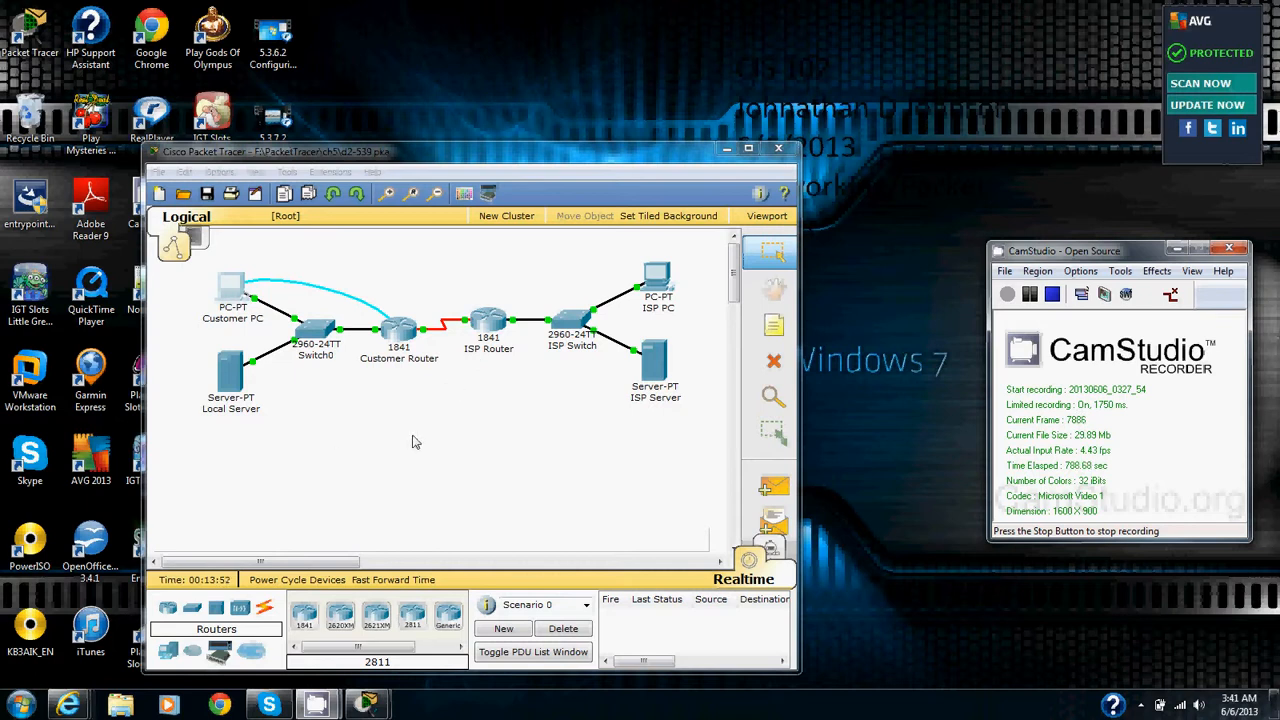
left_click(340, 452)
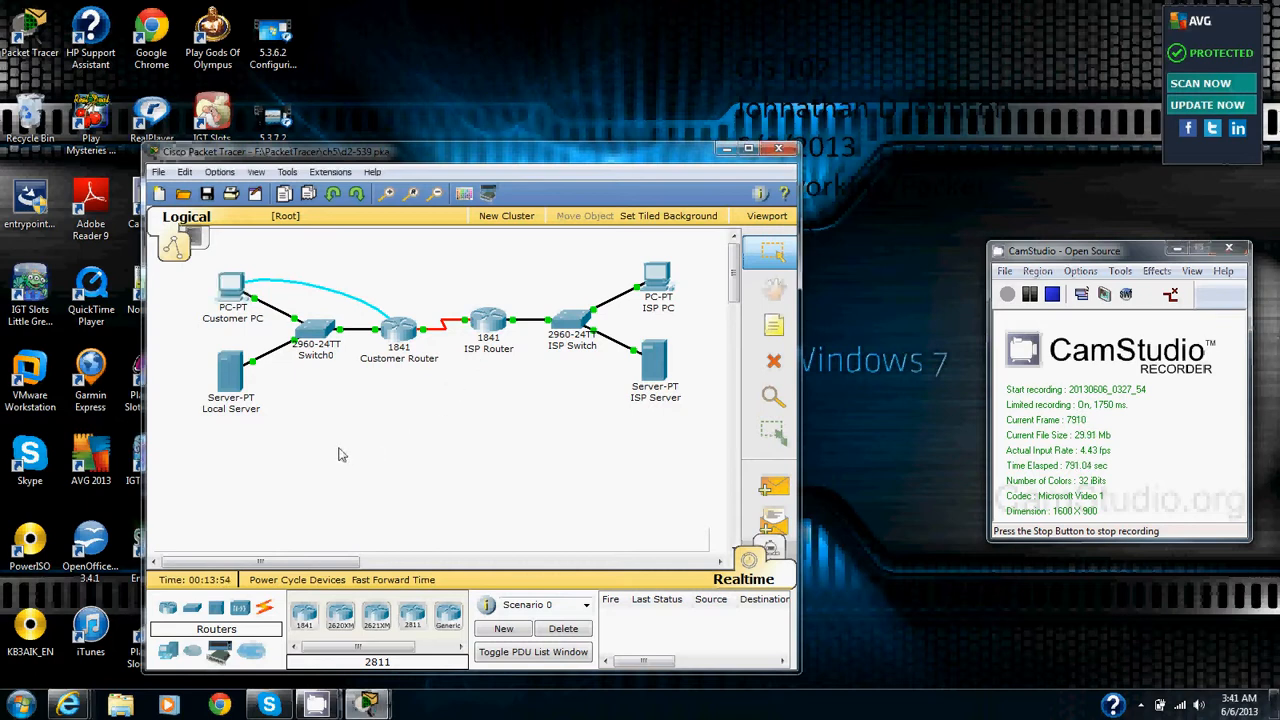